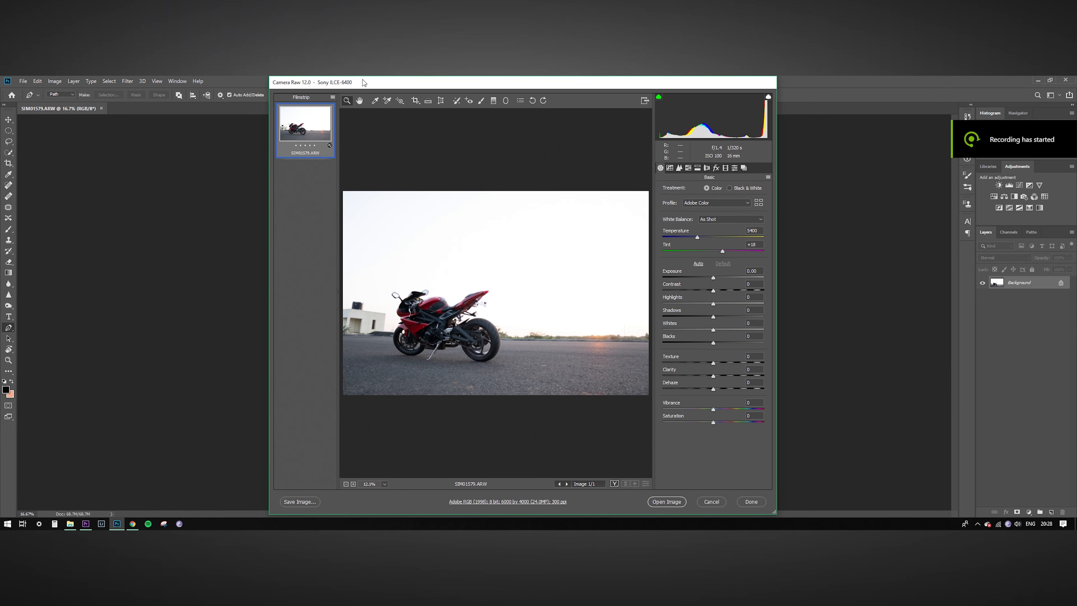
Open the raw motorcycle photo from Camera Raw for editing with its default settings.
mouse_move(513, 83)
mouse_down()
mouse_move(495, 78)
mouse_move(534, 83)
mouse_up()
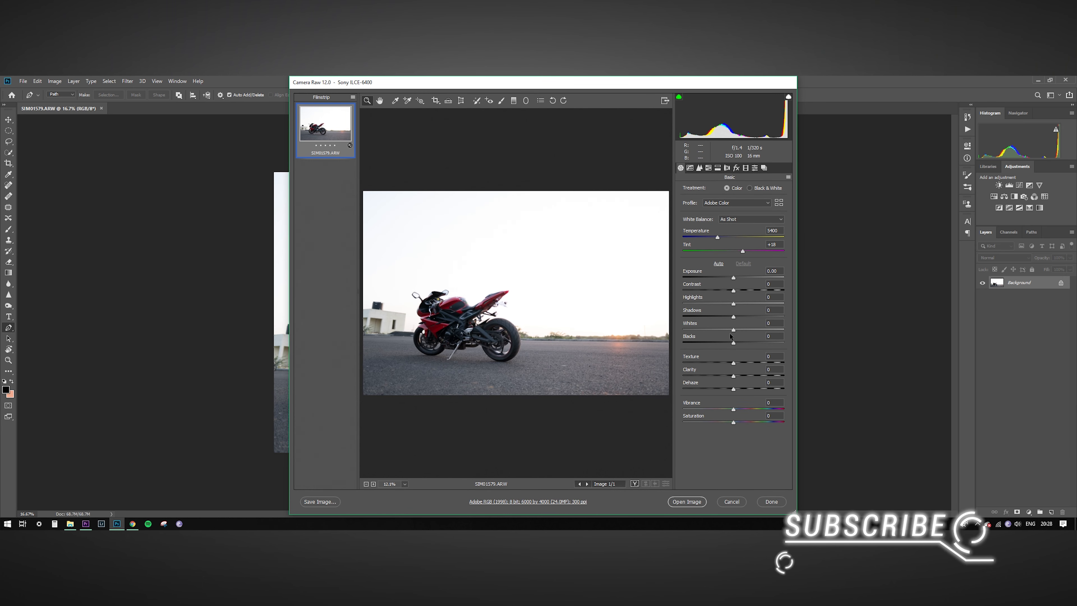
click(696, 502)
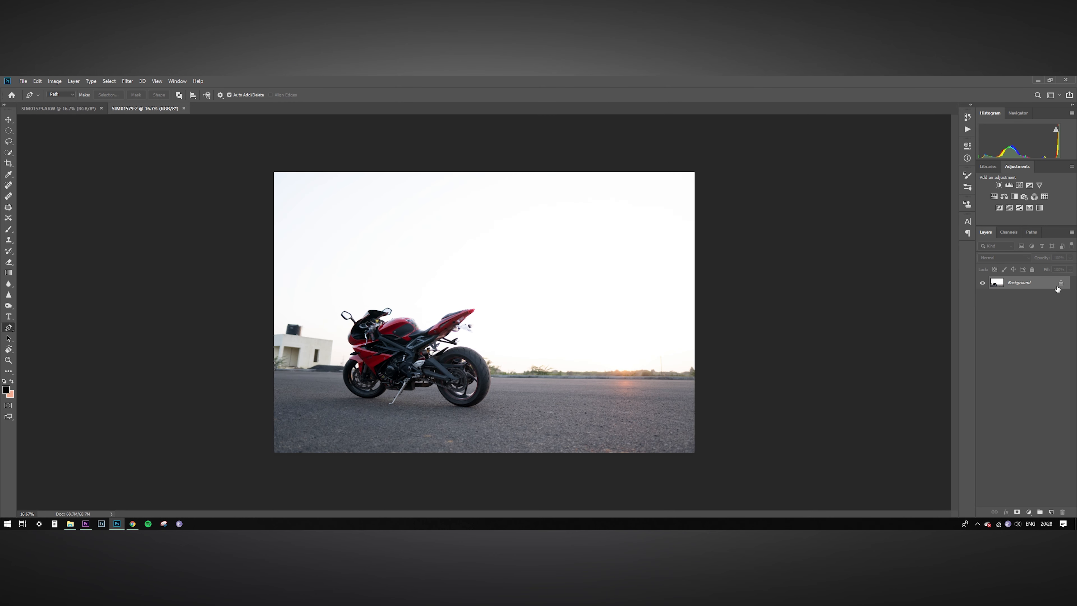
Duplicate the Background layer as "Background copy" and add a layer mask to the copy.
scroll(547, 362, up, 5)
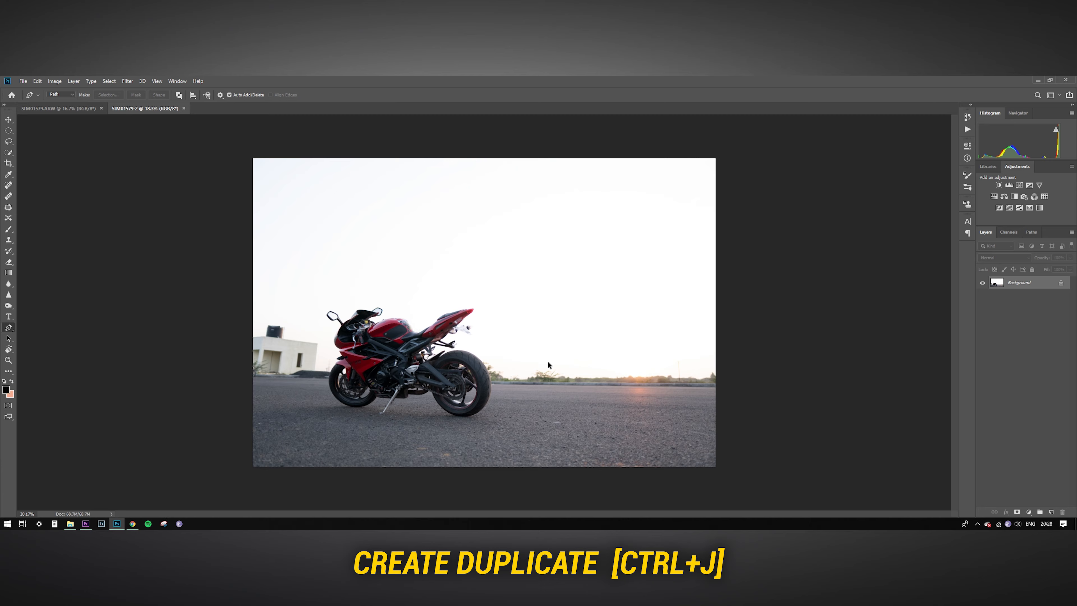
scroll(548, 363, down, 3)
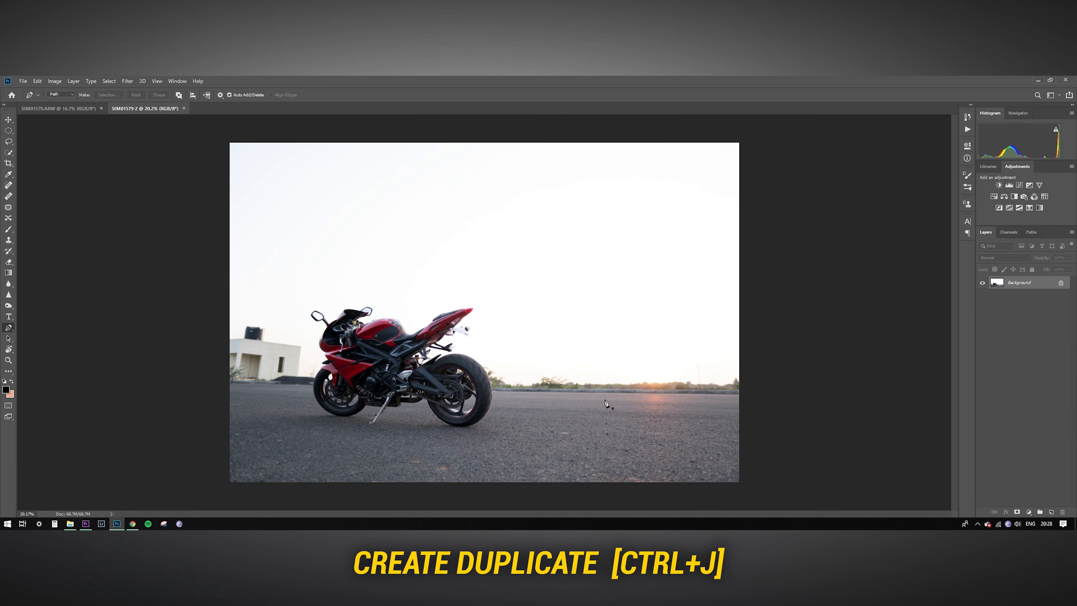
right_click(1005, 288)
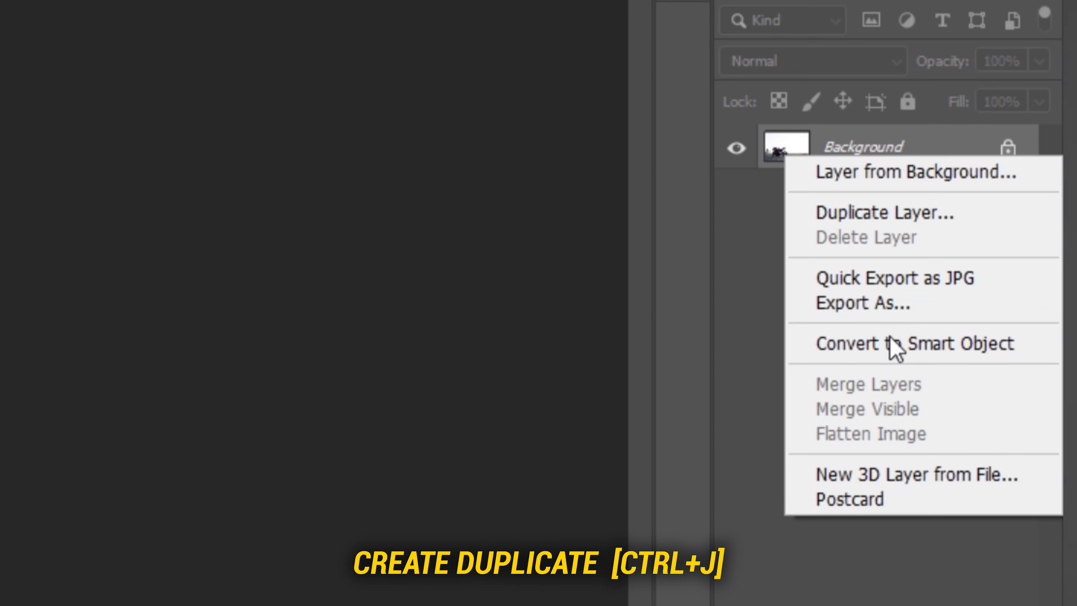
click(835, 217)
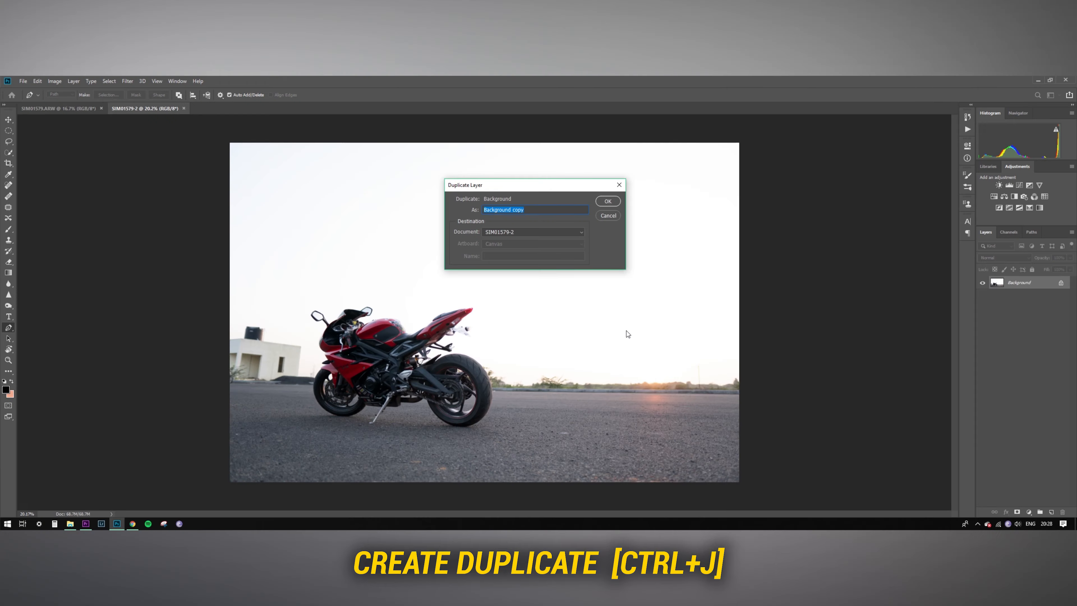
click(604, 201)
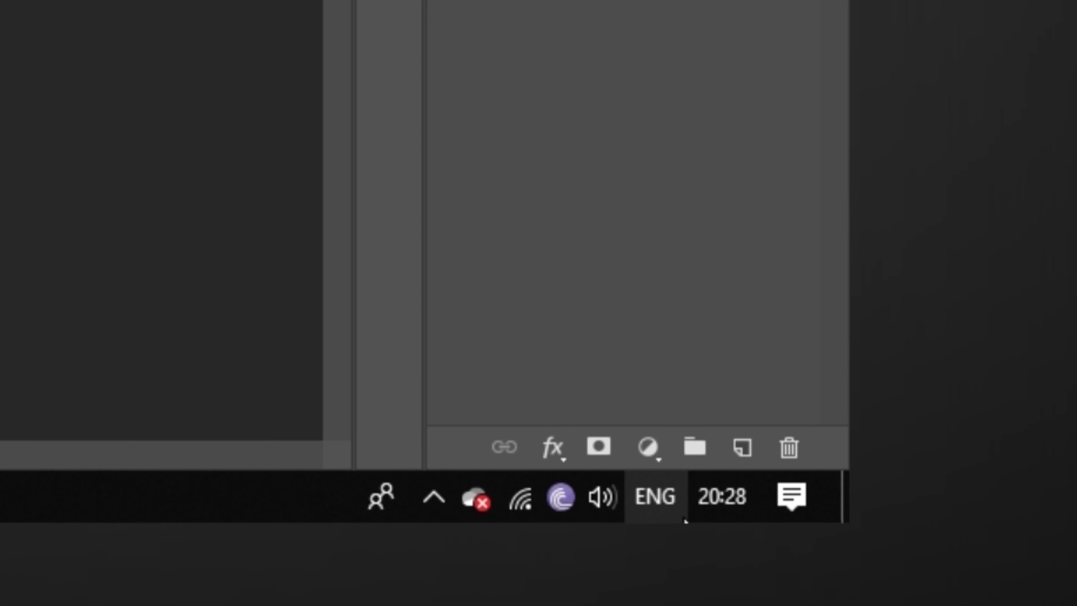
click(597, 446)
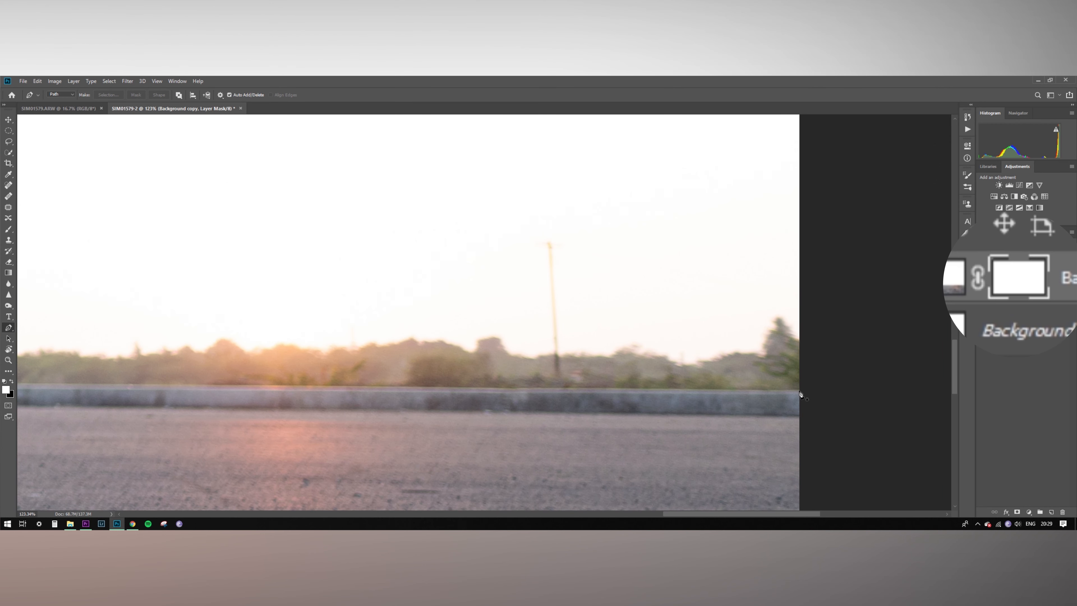
Draw a Pen path along the curb's upper edge from the photo's right border to the rear tyre, adjusting anchors to fit.
click(801, 392)
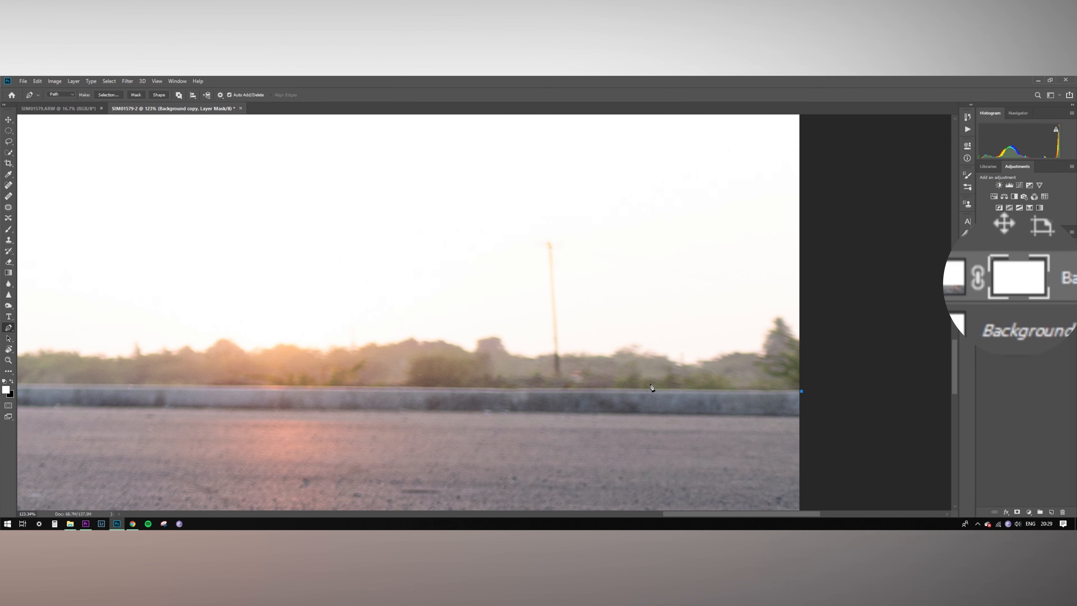
click(65, 384)
scroll(273, 385, up, 2)
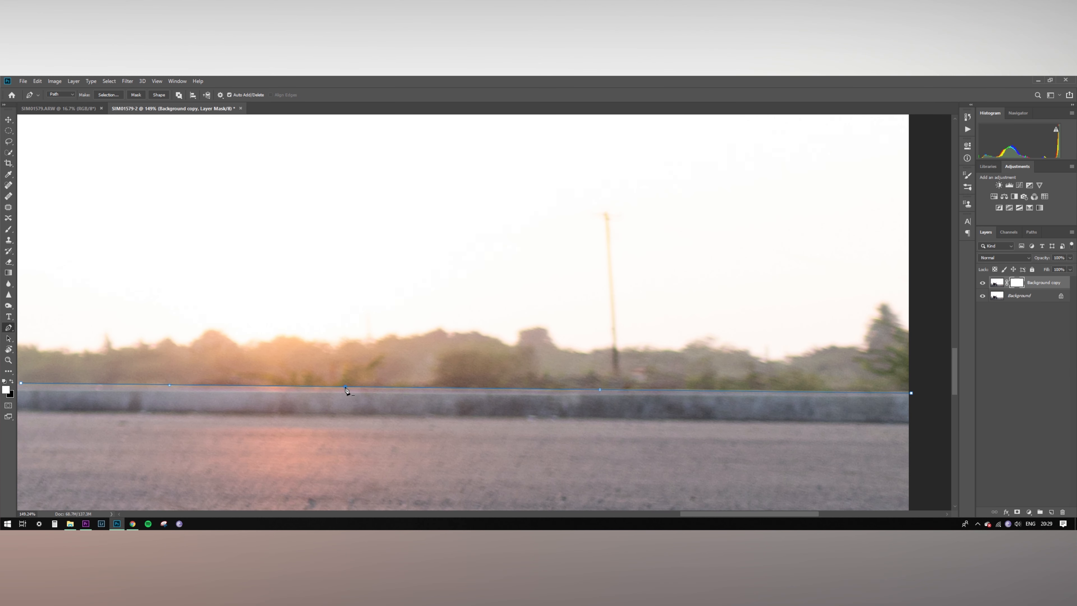
drag(345, 389, 344, 391)
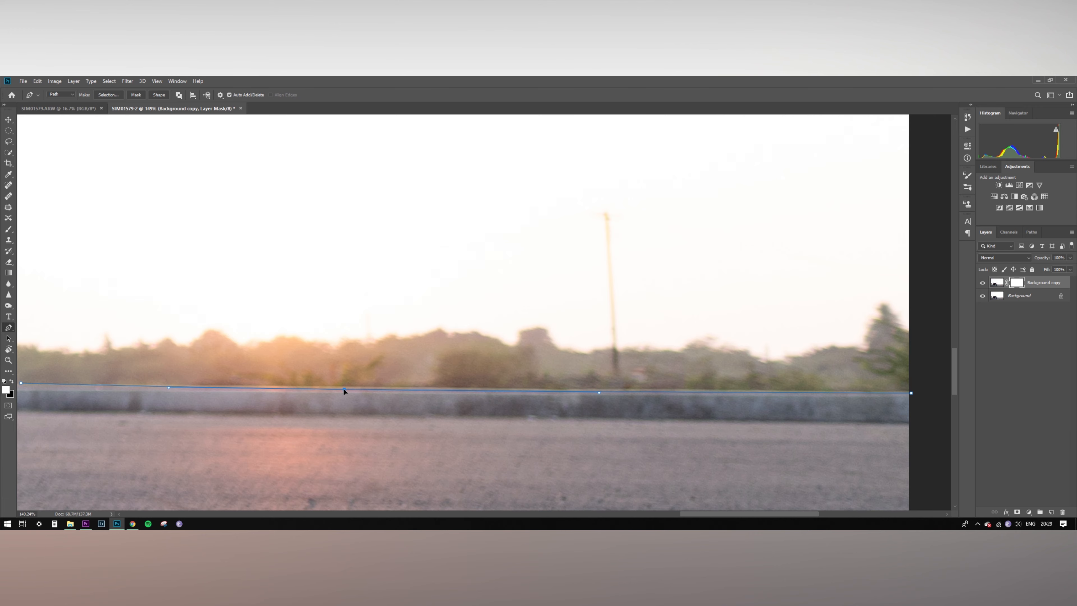
scroll(598, 335, down, 11)
scroll(85, 342, up, 7)
click(28, 345)
drag(406, 349, 405, 351)
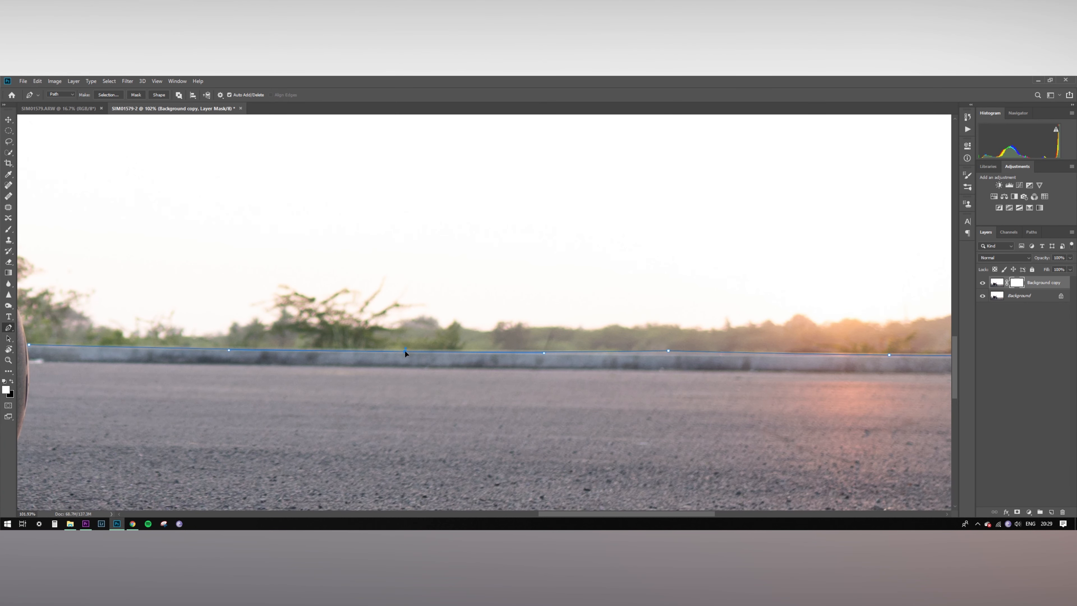
drag(668, 352, 668, 354)
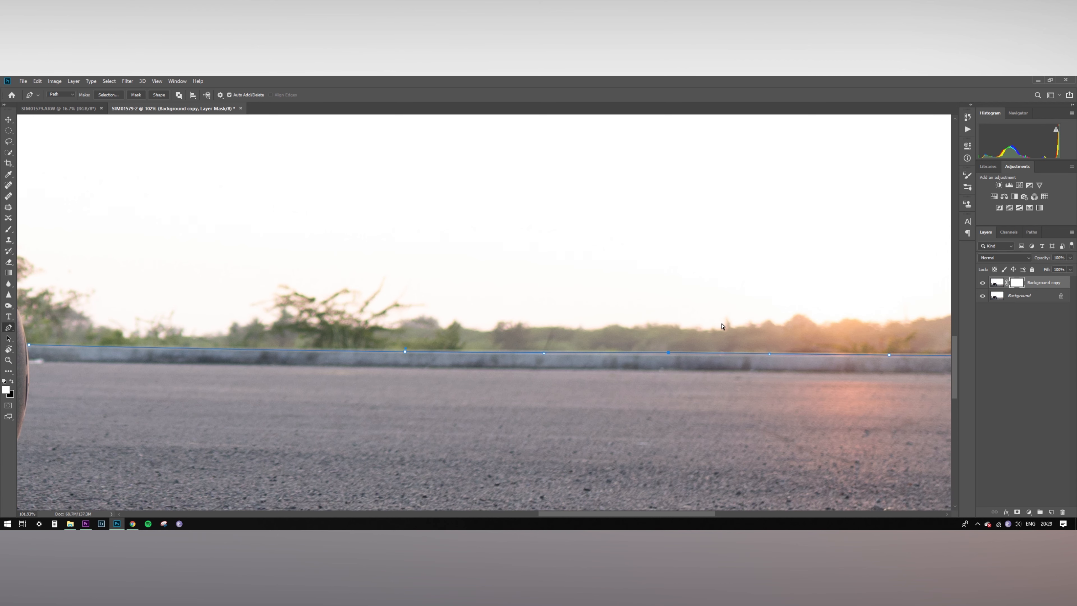
Continue the path over the rear tyre's outer edge, refining the anchors and curves to follow the rubber.
scroll(734, 318, down, 5)
scroll(202, 298, up, 6)
scroll(271, 255, up, 5)
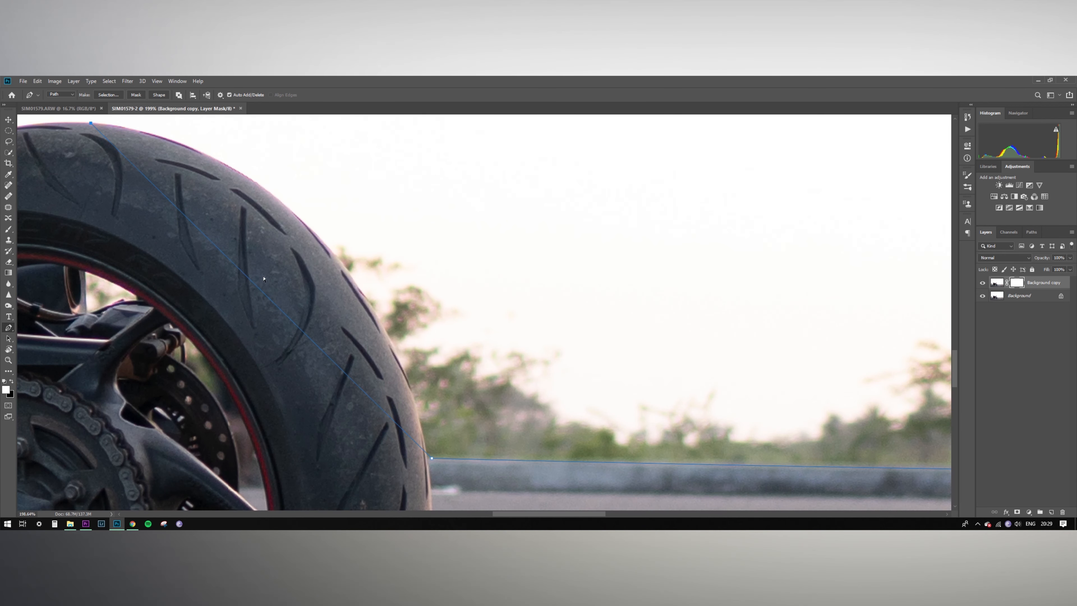
drag(255, 284, 304, 219)
scroll(381, 368, up, 5)
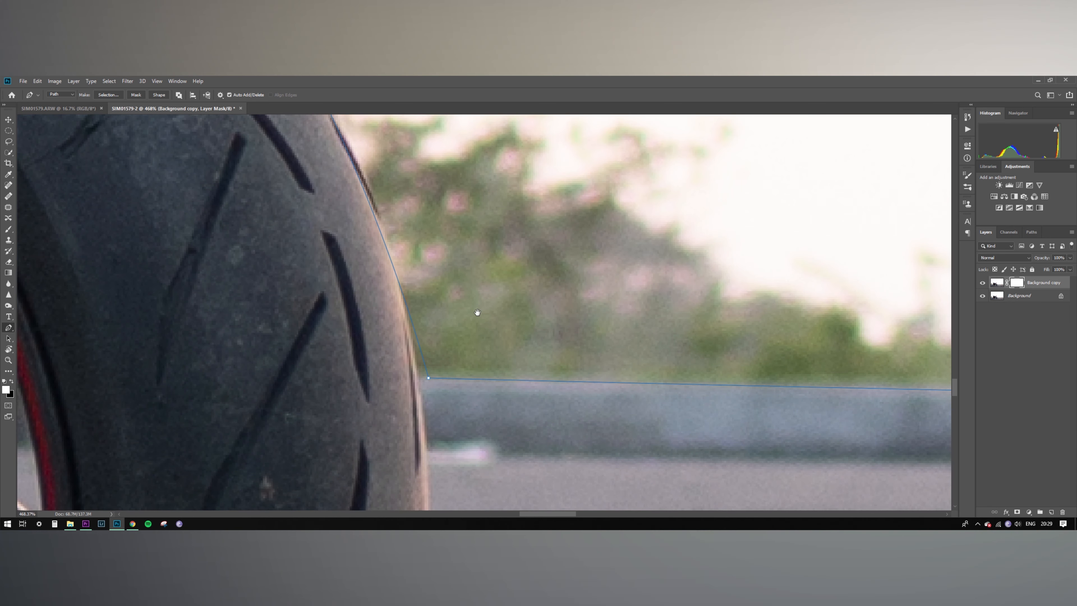
drag(429, 378, 419, 377)
drag(460, 189, 459, 361)
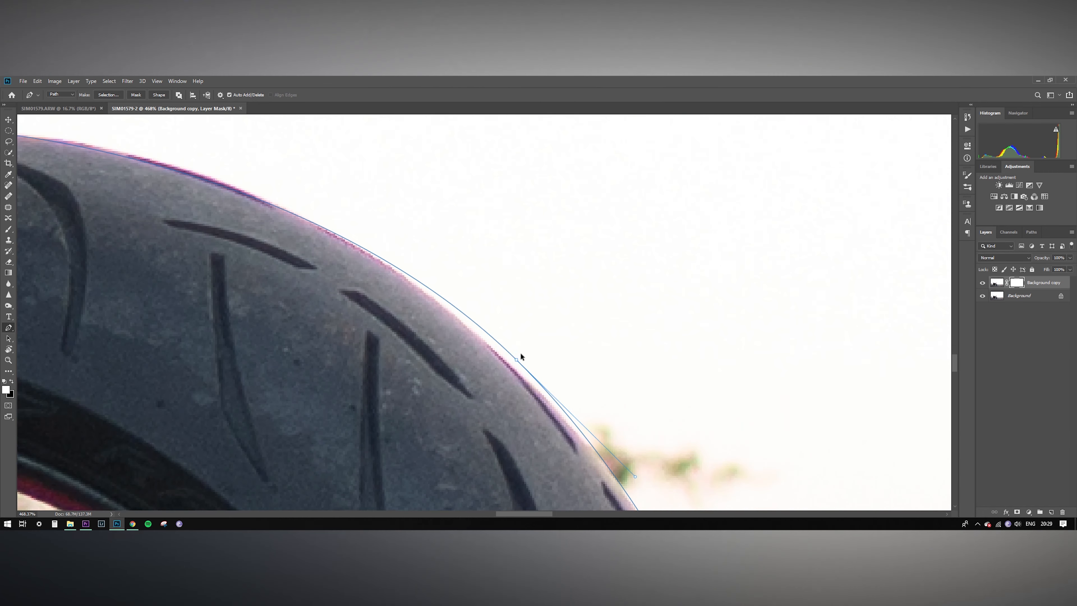
drag(520, 352, 509, 363)
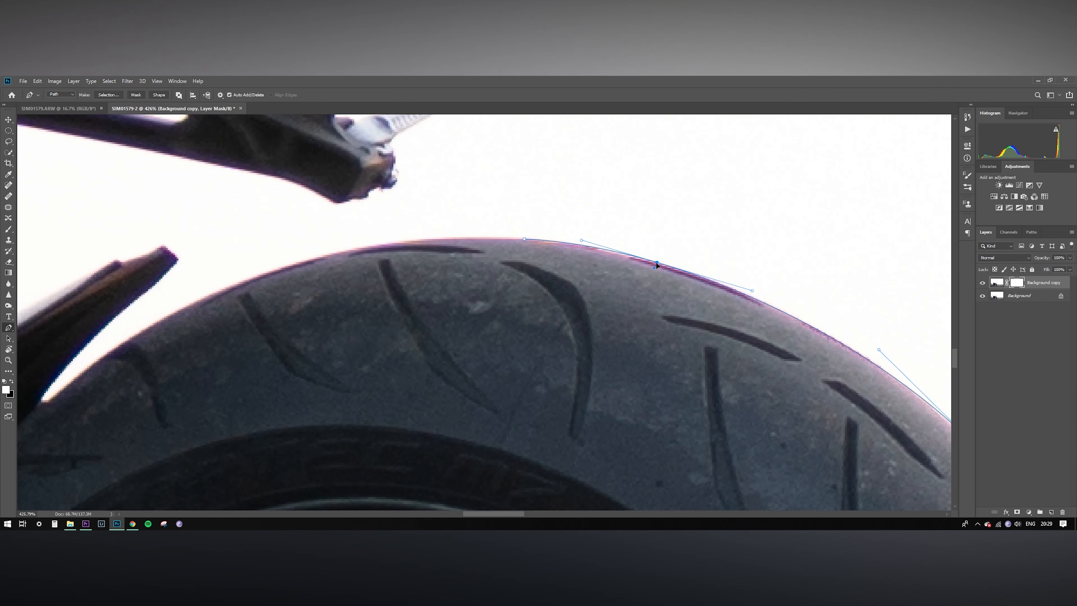
click(53, 398)
drag(264, 331, 243, 280)
drag(385, 255, 385, 244)
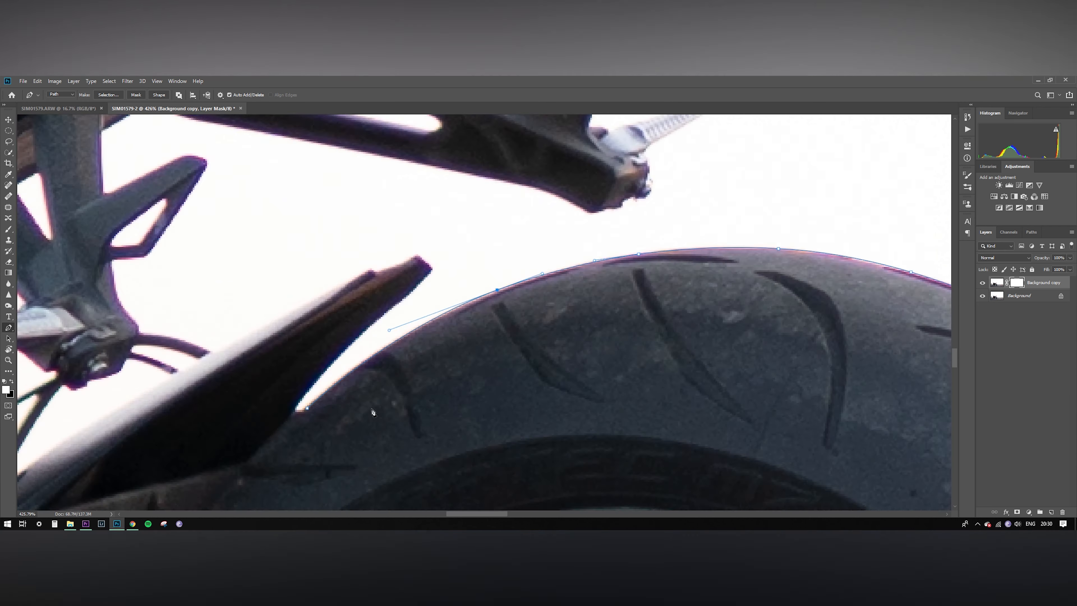
Trace the narrow gap between the tyre and the rear fender, following the fender's underside to its tip.
scroll(315, 411, up, 5)
click(294, 411)
click(282, 412)
drag(307, 371, 325, 350)
click(500, 182)
scroll(460, 264, up, 1)
click(371, 297)
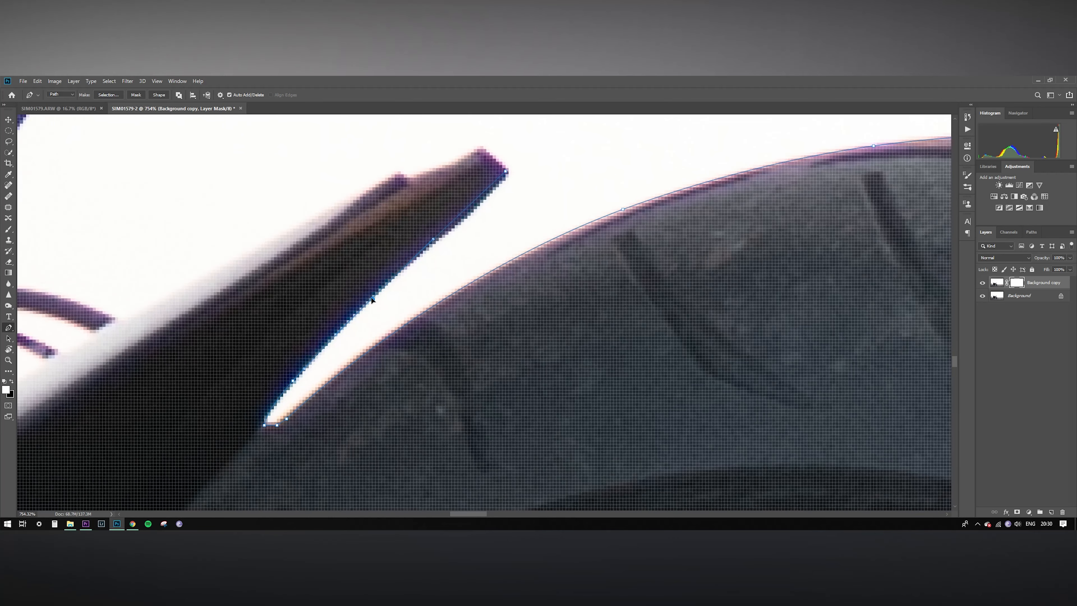
Continue the path around the rear fender's tip and down along its upper edge to the cables.
click(496, 157)
click(484, 149)
click(473, 153)
click(410, 176)
click(398, 171)
click(118, 314)
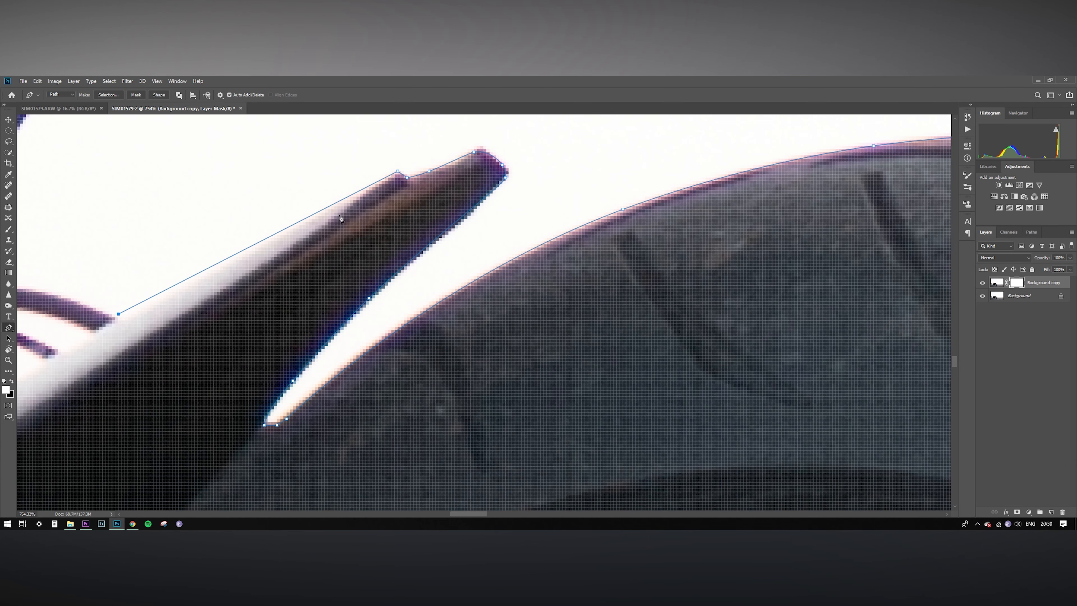
Trace the path around the cables and mount above the rear fender.
drag(341, 219, 767, 200)
scroll(424, 267, up, 3)
click(420, 266)
click(476, 280)
drag(475, 280, 488, 274)
drag(585, 304, 581, 309)
click(411, 258)
click(411, 249)
drag(361, 182, 356, 155)
Continue the path up the dark bracket's side and along the underside of its triangular loop.
drag(428, 161, 436, 334)
scroll(367, 272, up, 4)
click(351, 270)
click(358, 324)
drag(359, 325, 355, 322)
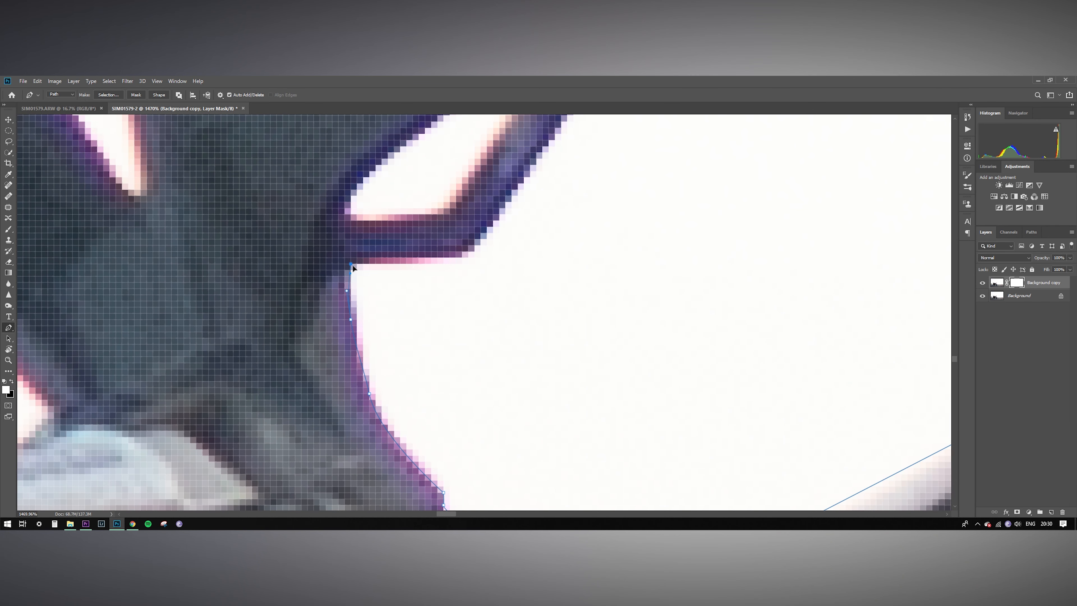
click(449, 257)
drag(368, 268, 362, 261)
Trace the outer slanted edge of the bracket's triangular loop and carry the path on along the bike.
scroll(363, 262, down, 10)
drag(497, 191, 503, 282)
scroll(451, 306, up, 7)
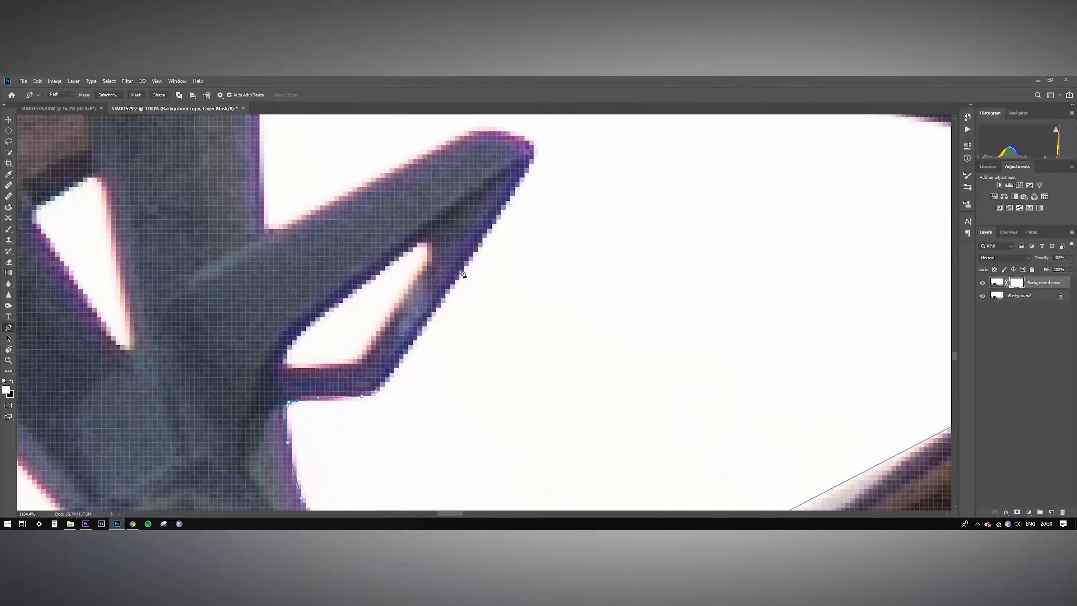
click(520, 187)
click(439, 300)
drag(581, 174, 567, 312)
scroll(524, 310, up, 4)
mouse_move(682, 184)
mouse_down()
mouse_move(620, 182)
mouse_move(425, 231)
mouse_up()
click(355, 251)
click(505, 330)
drag(555, 329, 534, 339)
key(ctrl+z)
key(ctrl+z)
Continue the path along the motorcycle's silhouette towards the front fairing and turn signal.
click(497, 330)
click(570, 323)
scroll(569, 322, up, 2)
click(492, 333)
click(543, 325)
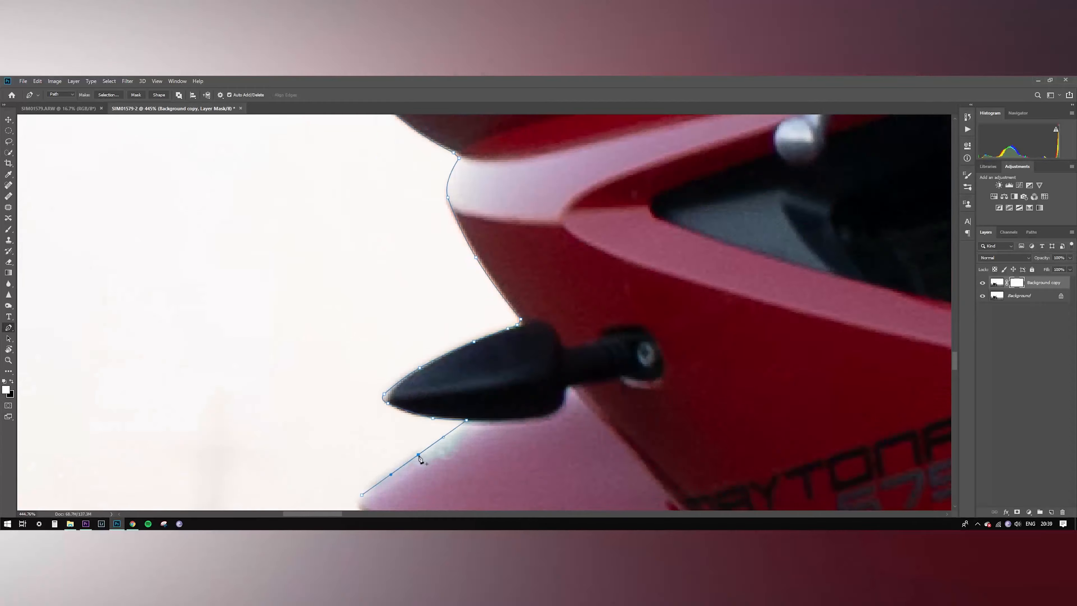
Run the path outside the canvas around the sky and close it at its starting anchor by the right end of the curb.
scroll(534, 382, down, 3)
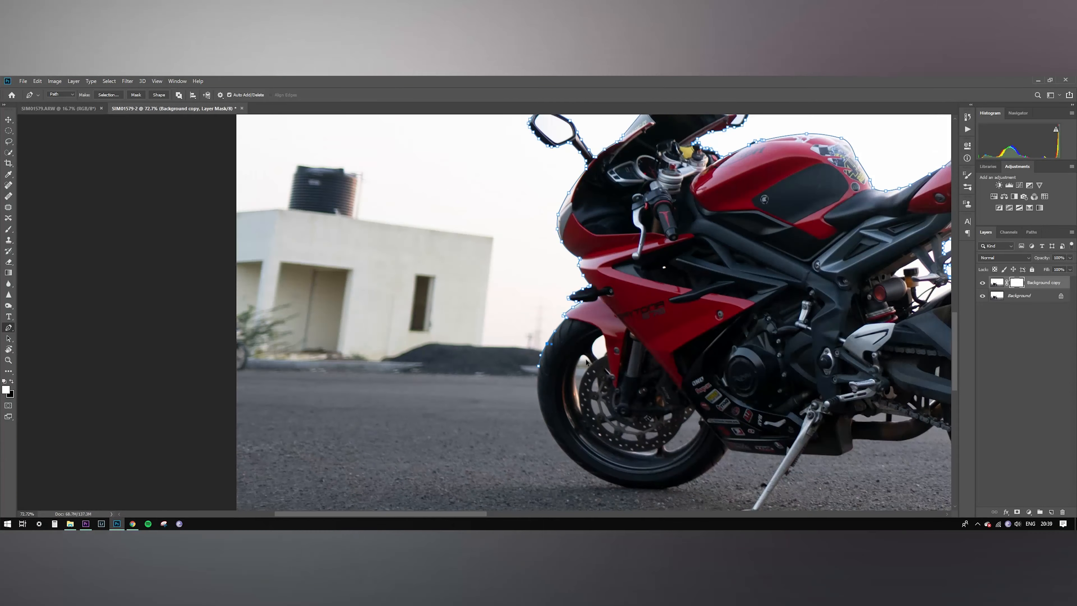
scroll(534, 381, up, 1)
scroll(535, 382, up, 2)
scroll(307, 345, down, 4)
click(267, 226)
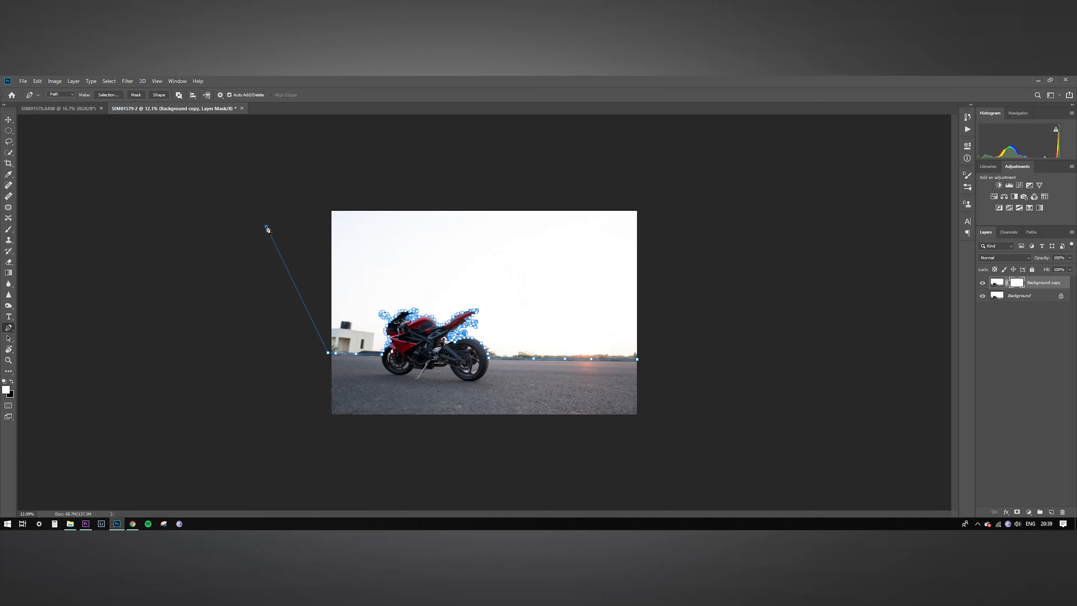
click(328, 164)
click(578, 161)
click(691, 173)
click(682, 272)
click(674, 352)
click(637, 360)
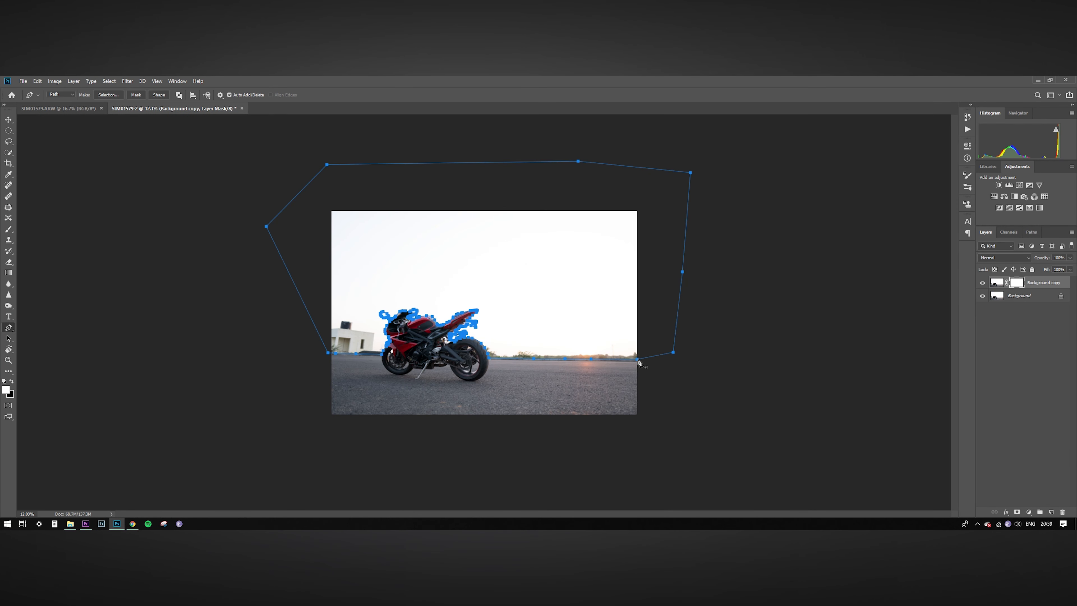
Turn the path into a selection to hide the sky on the Background copy's mask, and deselect with the Background layer visible.
scroll(658, 301, up, 1)
key(ctrl+Return)
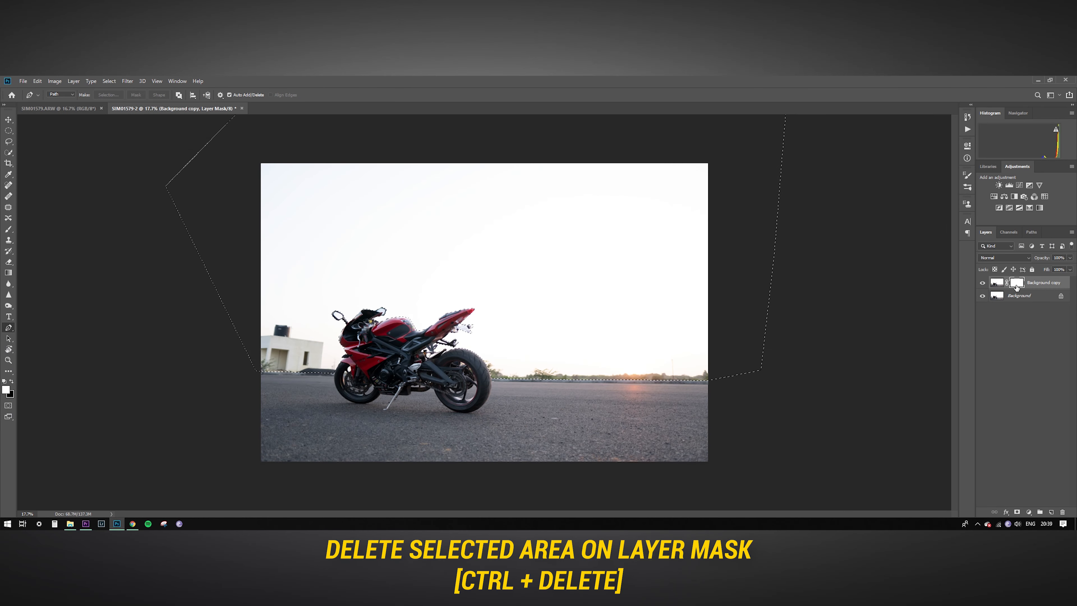
key(ctrl+Delete)
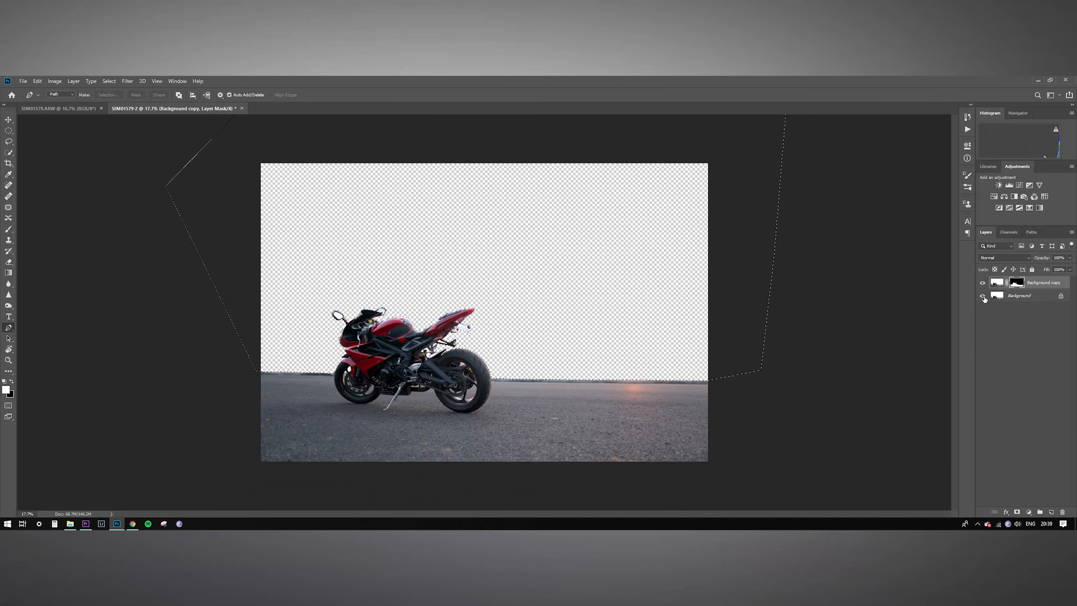
click(983, 295)
key(ctrl+d)
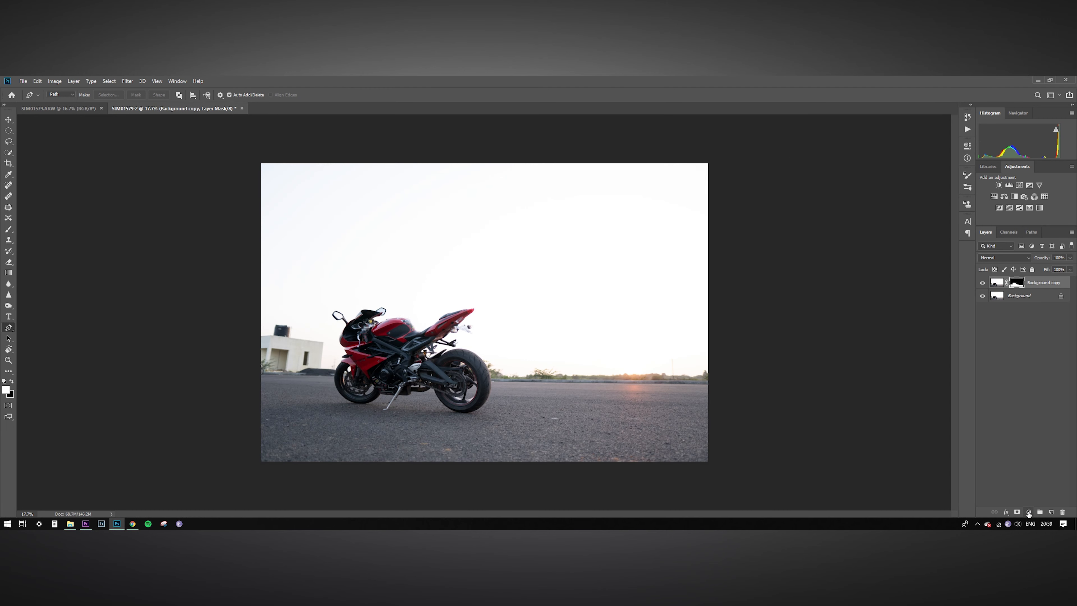
Add a black (000000) Solid Color fill layer and place it directly below the Background copy layer.
click(1028, 512)
click(1022, 365)
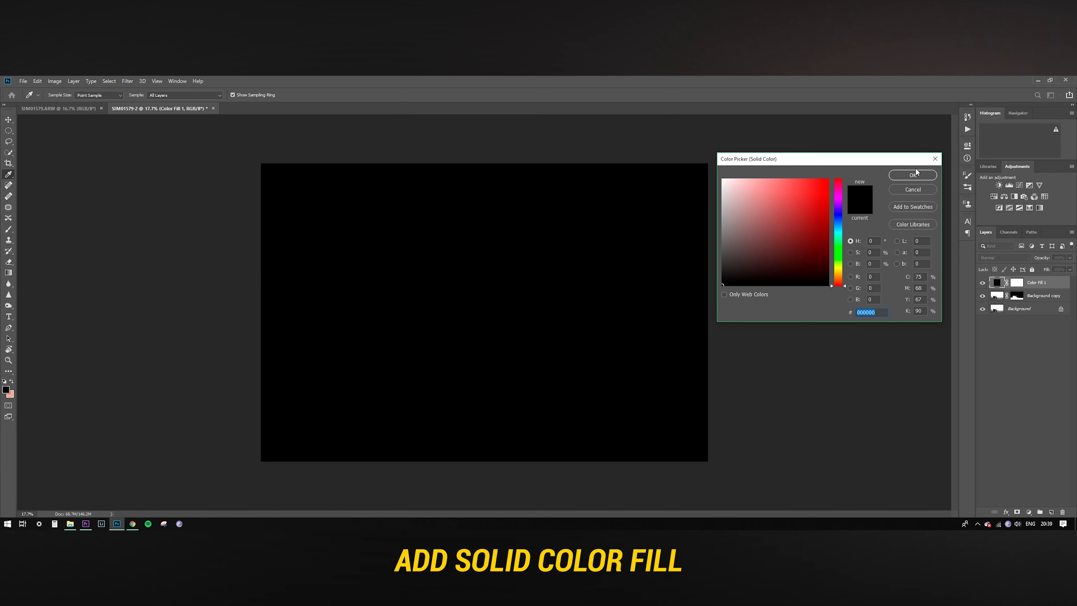
click(914, 176)
drag(1049, 286, 1050, 303)
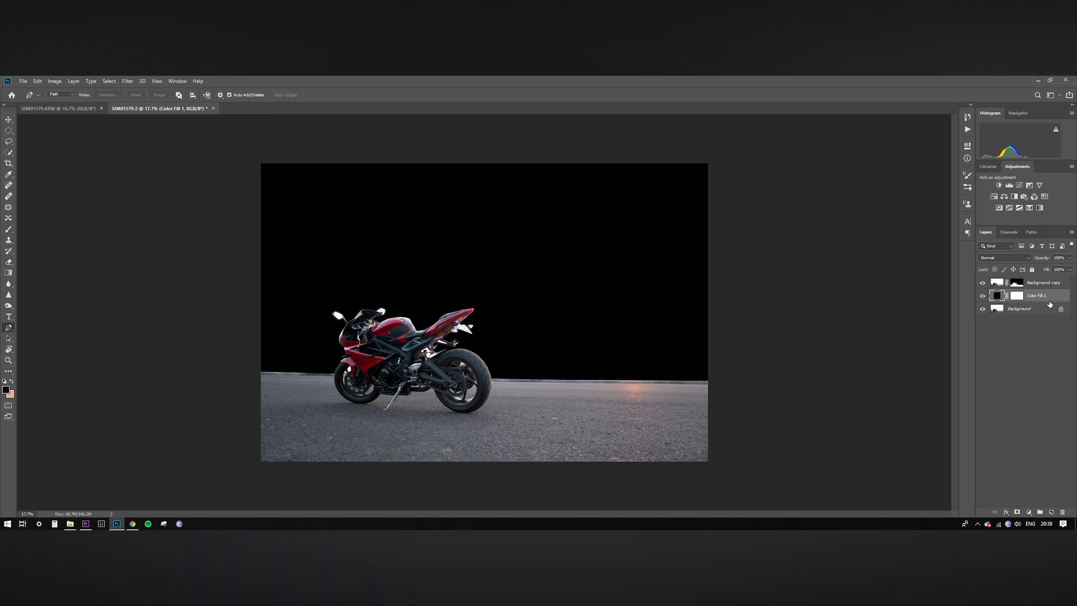
Touch up the cutout edge around the motorcycle's tail by brushing on the Background copy's layer mask.
scroll(437, 345, up, 20)
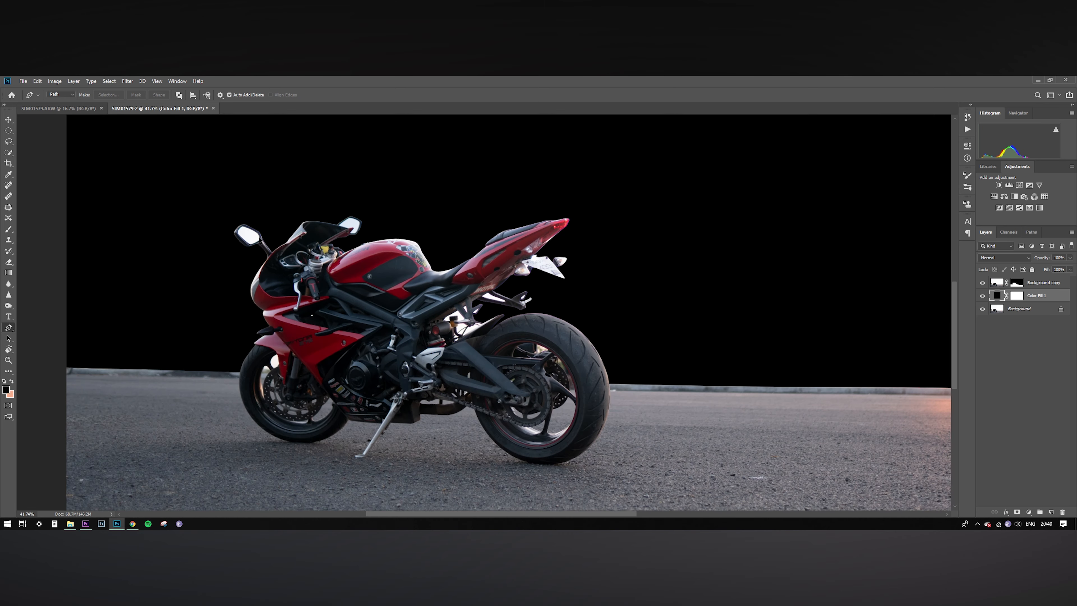
key(b)
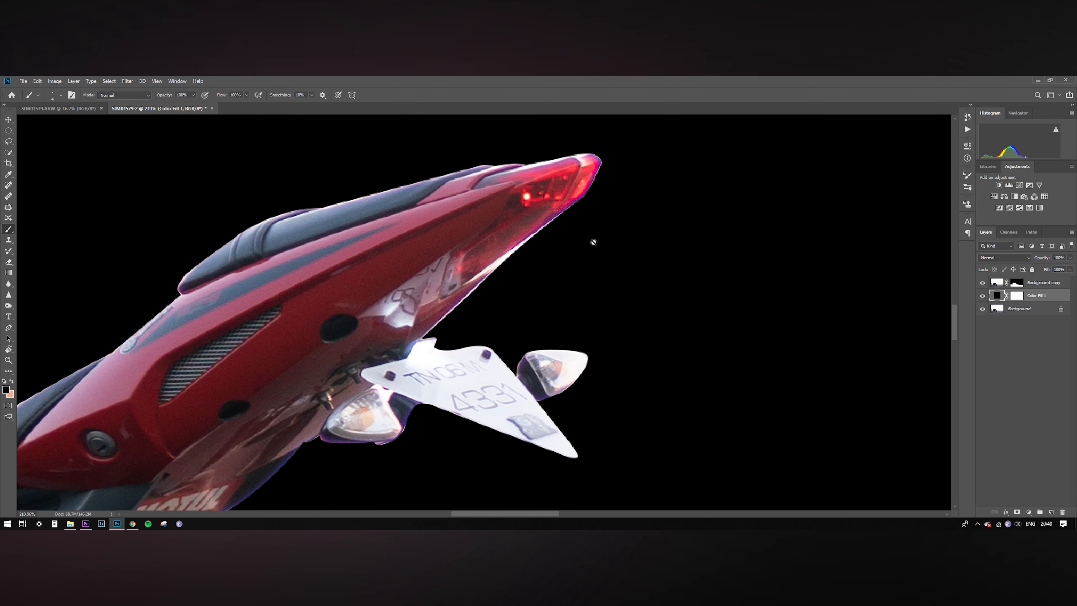
scroll(679, 244, up, 5)
click(1016, 283)
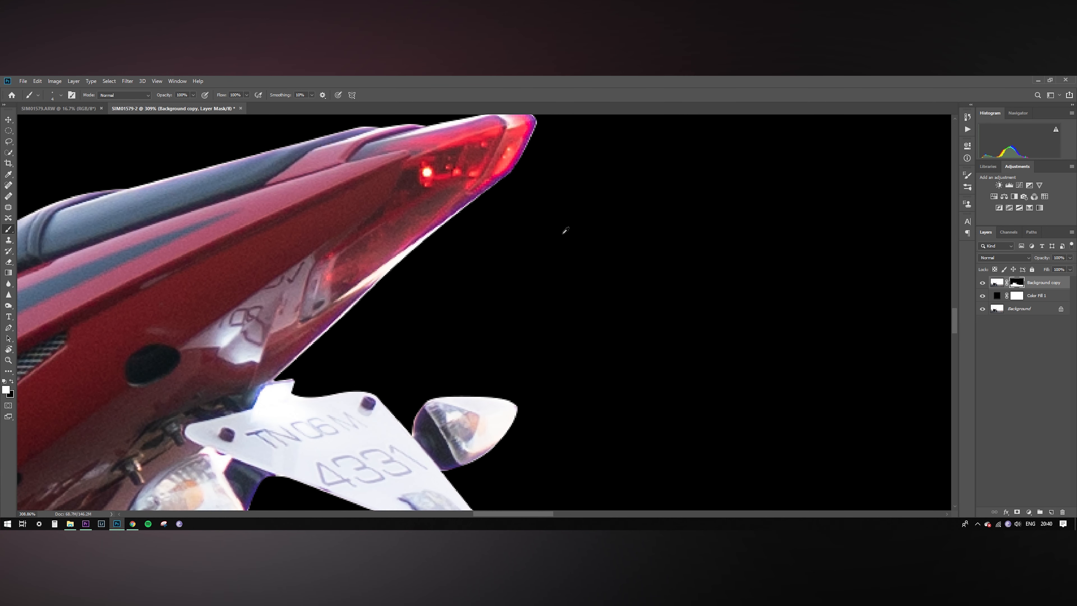
scroll(500, 191, up, 4)
alt+right_click(509, 185)
drag(513, 116, 529, 77)
mouse_move(394, 274)
mouse_down()
mouse_move(399, 370)
mouse_move(526, 335)
mouse_move(411, 282)
mouse_up()
Select the bright background patches between the motorcycle's parts with the Magic Wand and fill them black on the Background copy's mask.
right_click(7, 152)
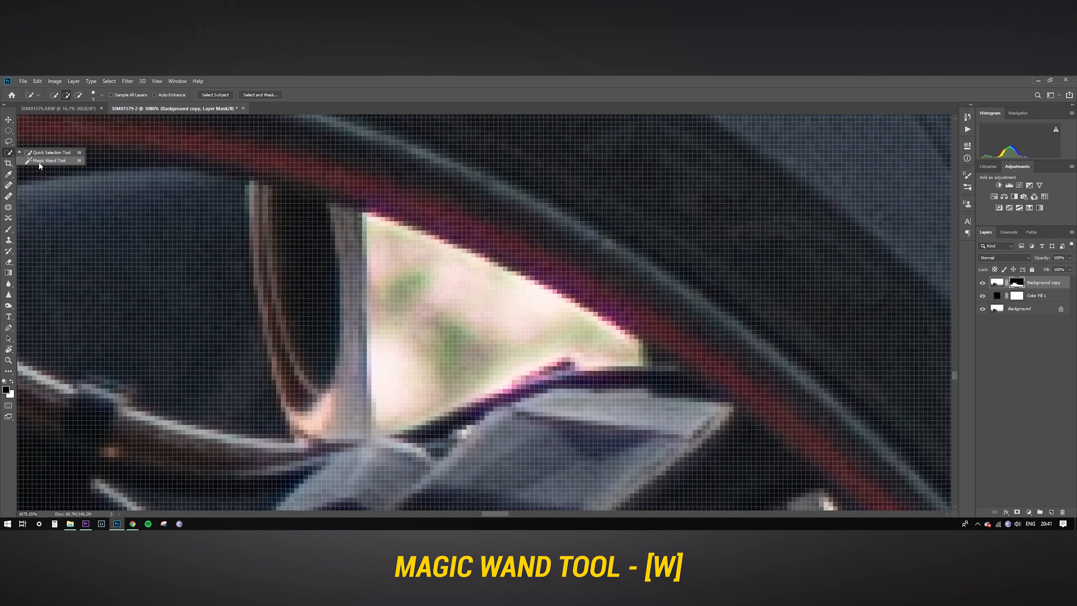
click(106, 165)
click(435, 294)
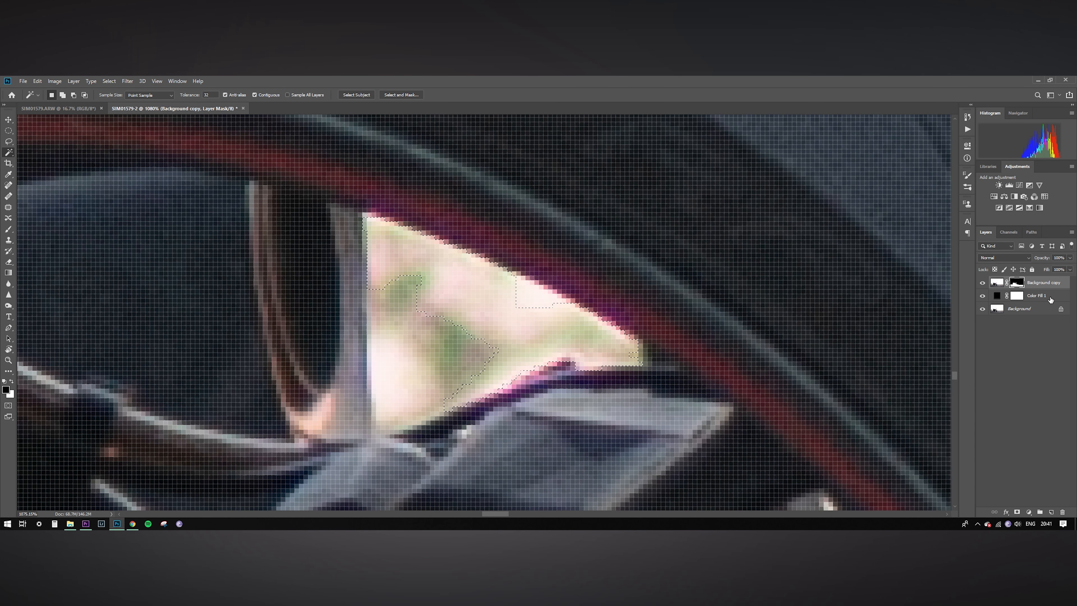
key(alt+BackSpace)
click(415, 383)
key(alt+BackSpace)
click(386, 365)
key(alt+BackSpace)
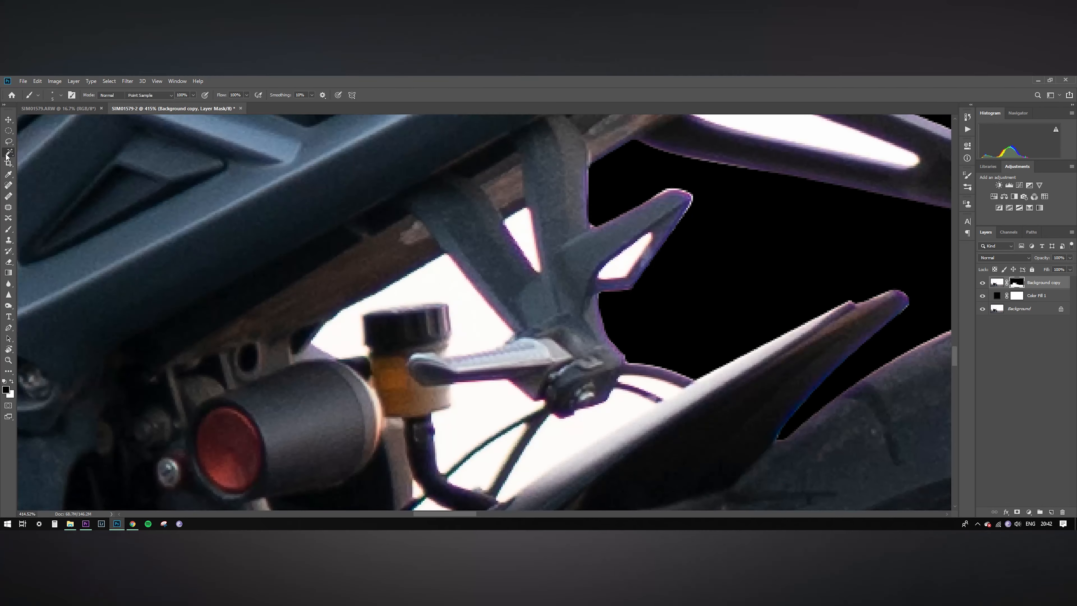
key(alt+BackSpace)
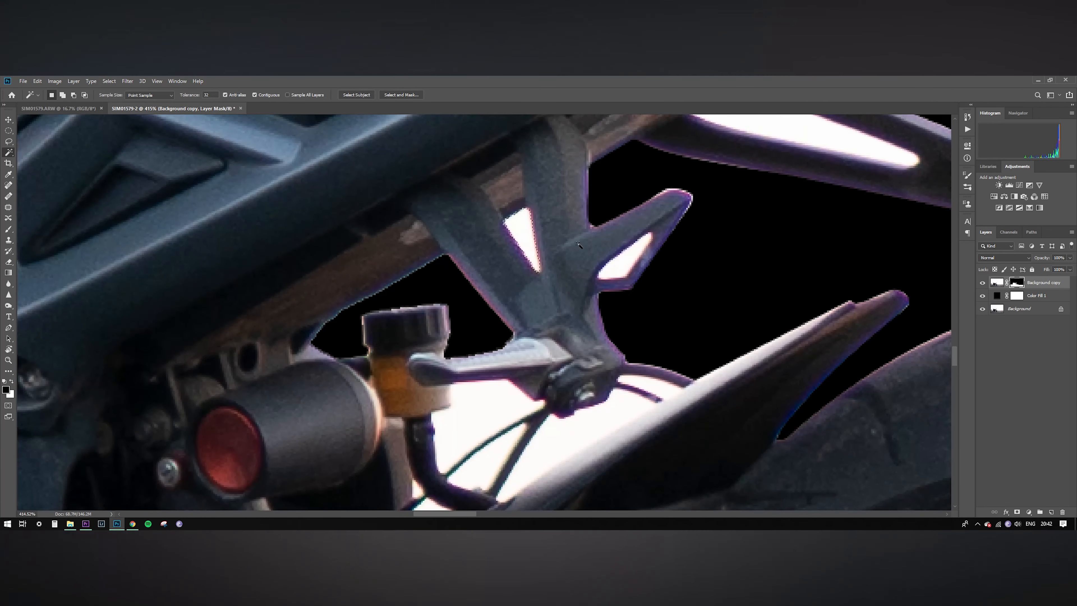
key(alt+BackSpace)
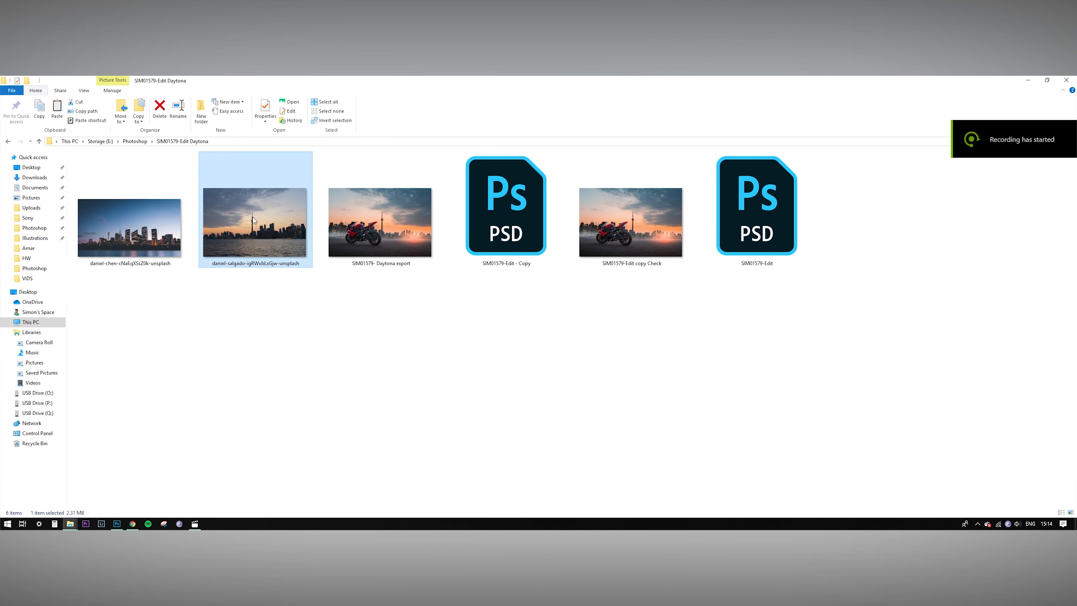
Bring the sunset skyline photo with the tall tower from the SIM01579-Edit Daytona folder over to Photoshop.
drag(262, 211, 600, 333)
key(alt+Tab)
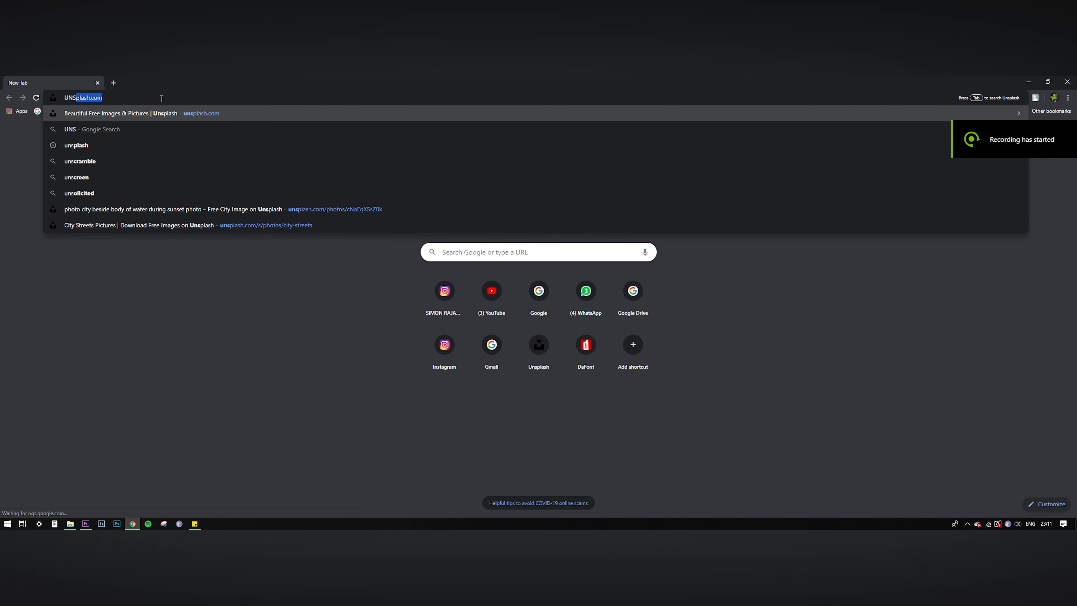
Open unsplash.com in the browser and look through its photos for "cityscape sunset".
key(Return)
scroll(458, 341, down, 8)
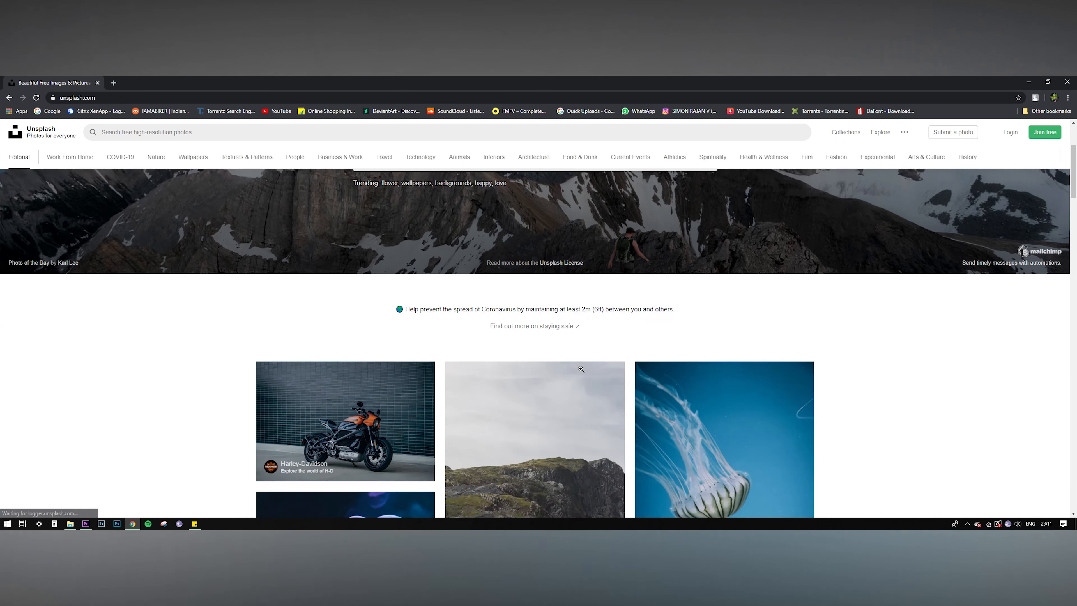
scroll(534, 339, down, 10)
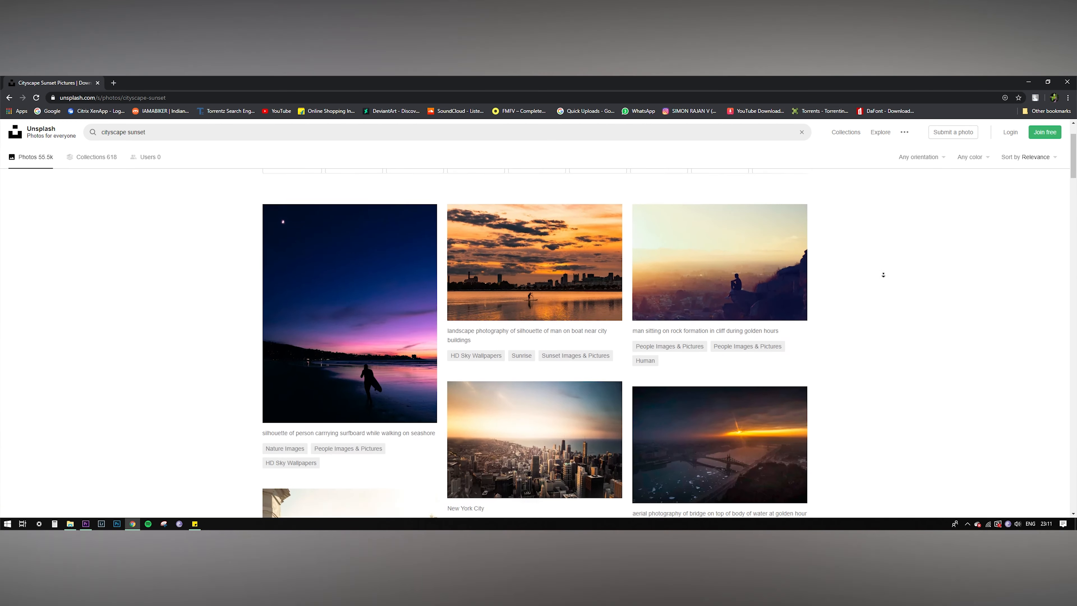
scroll(883, 275, down, 15)
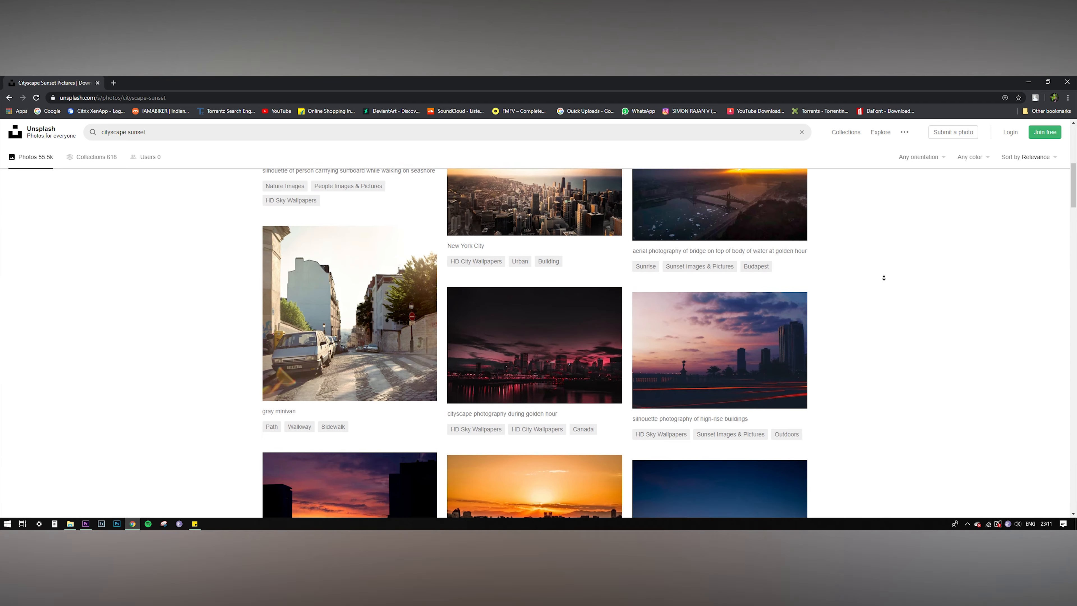
scroll(883, 278, down, 6)
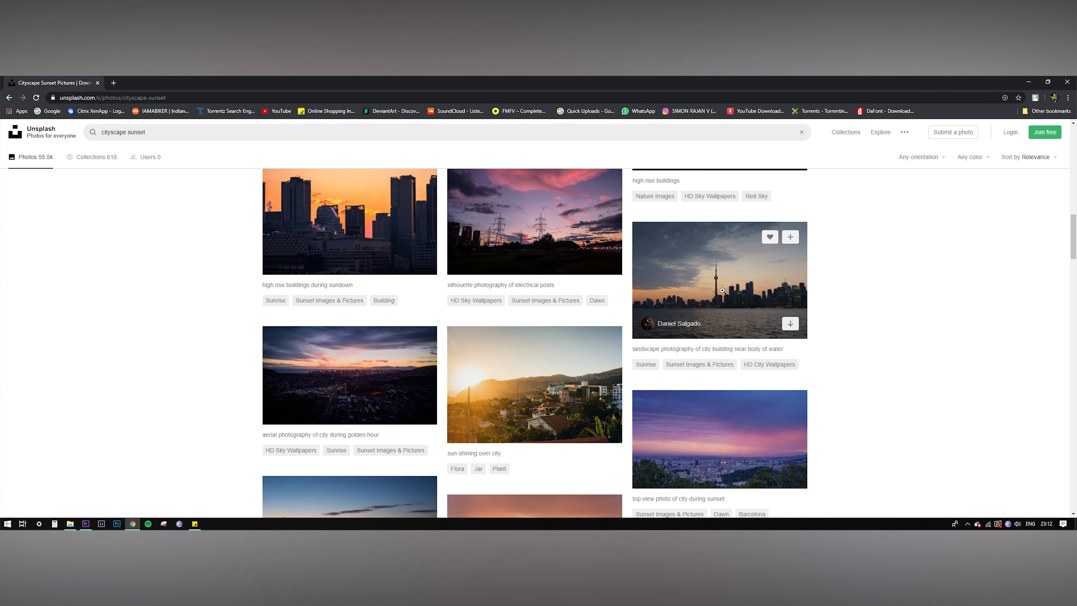
Open the photo of the Toronto skyline across the water and look over it and its related photos.
click(725, 299)
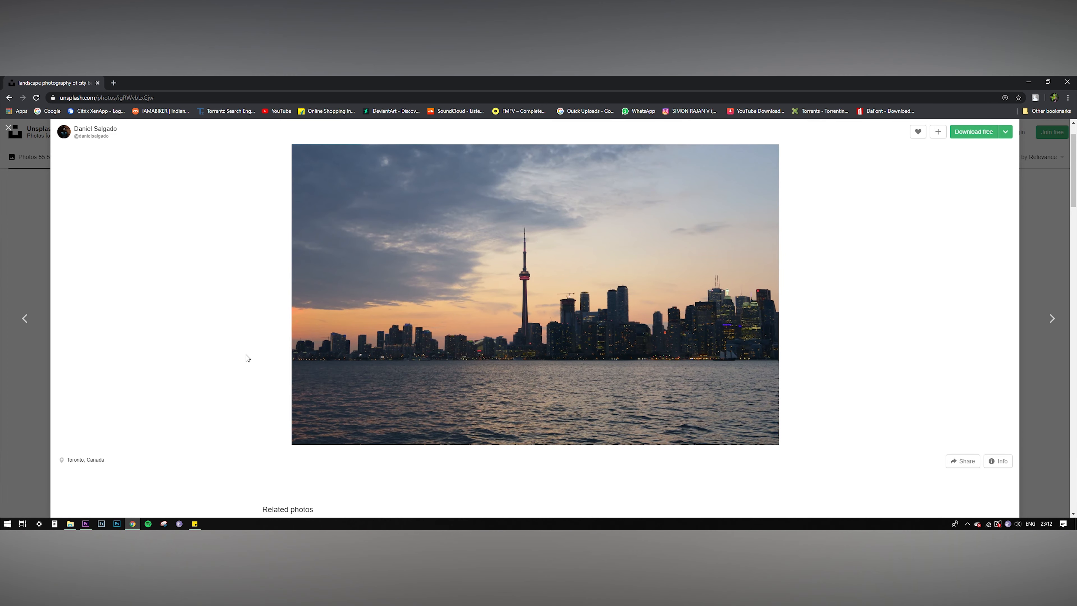
scroll(186, 363, down, 5)
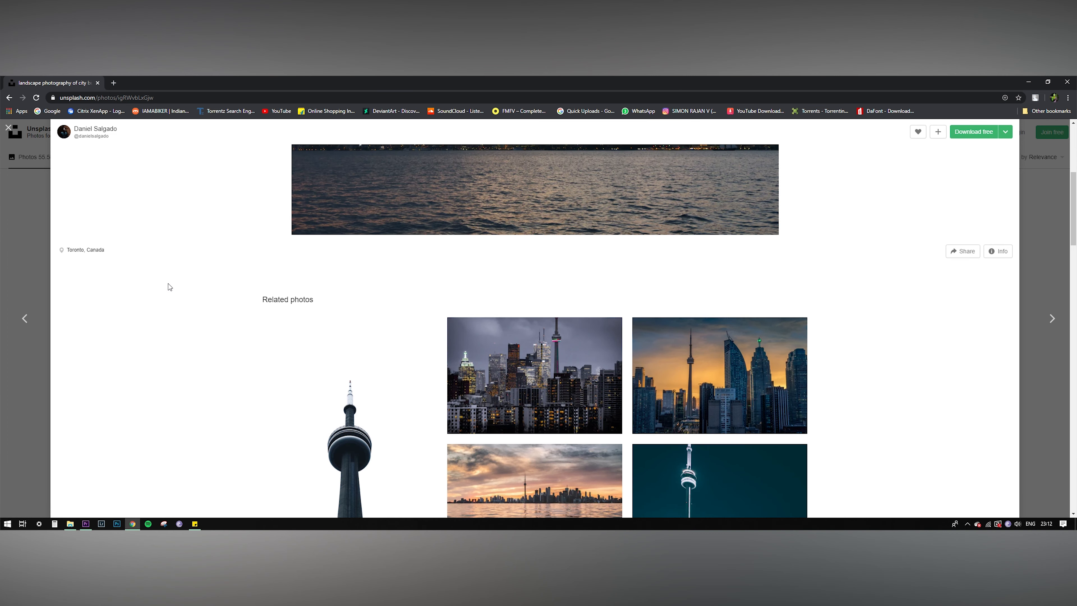
scroll(165, 290, up, 5)
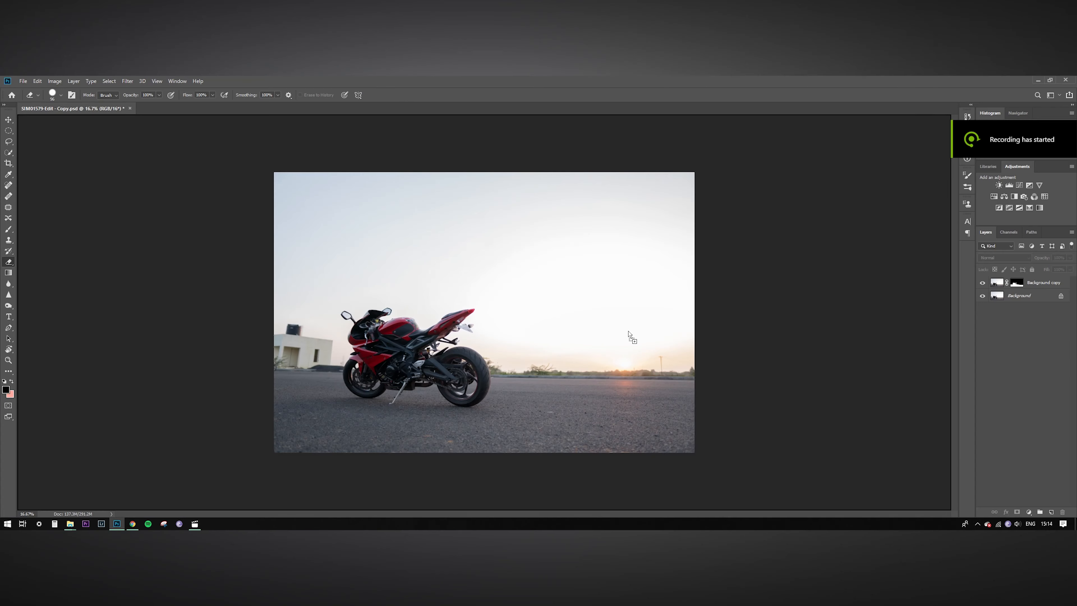
Place the sunset skyline photo across the full canvas of the motorcycle document and move the Background copy layer above it.
drag(622, 343, 664, 347)
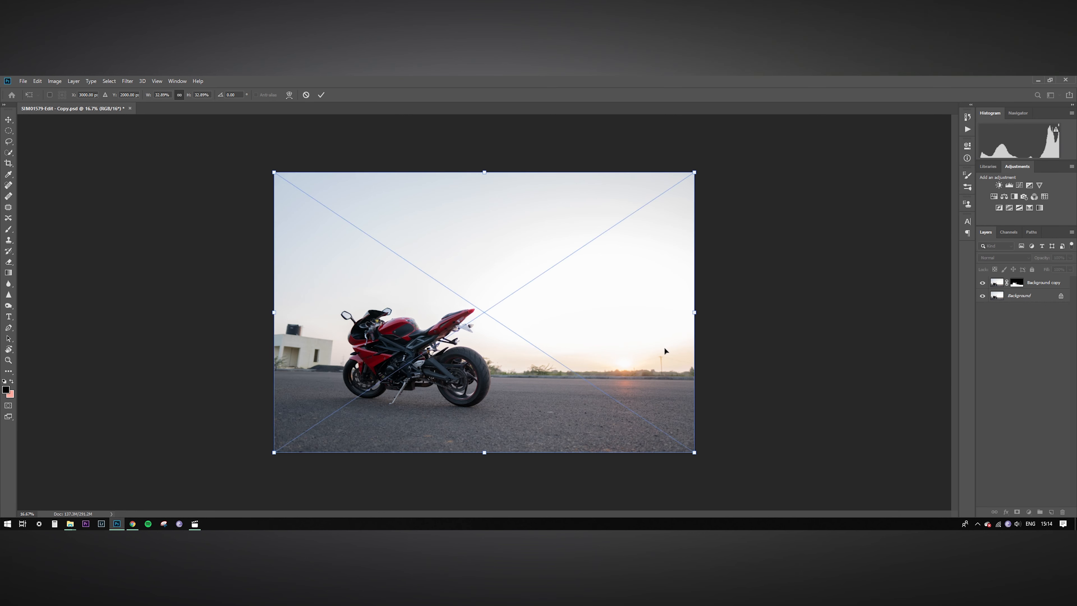
click(321, 95)
key(e)
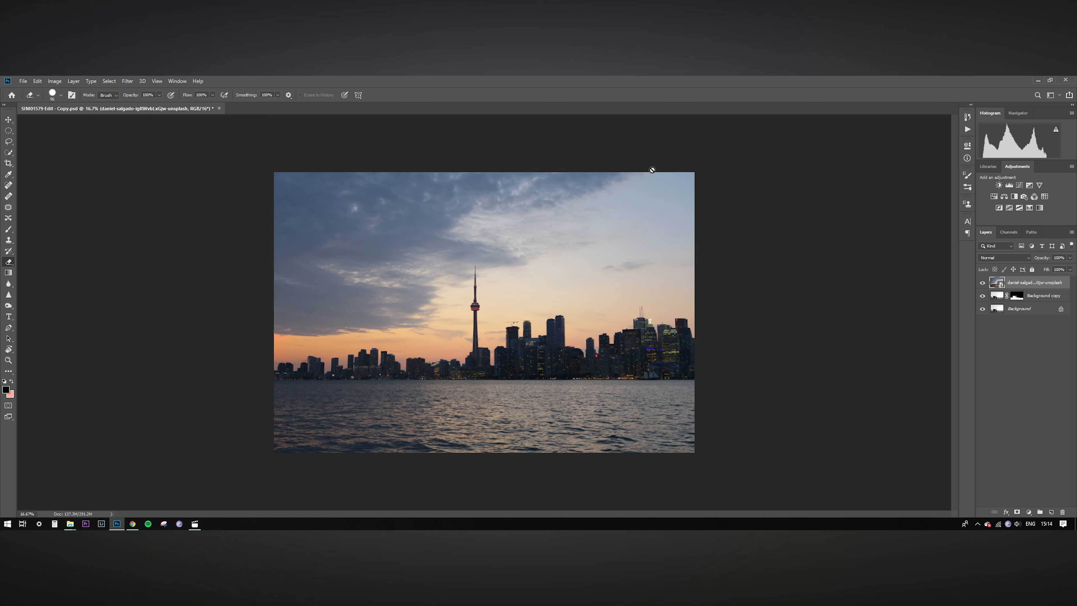
drag(1043, 300, 1043, 280)
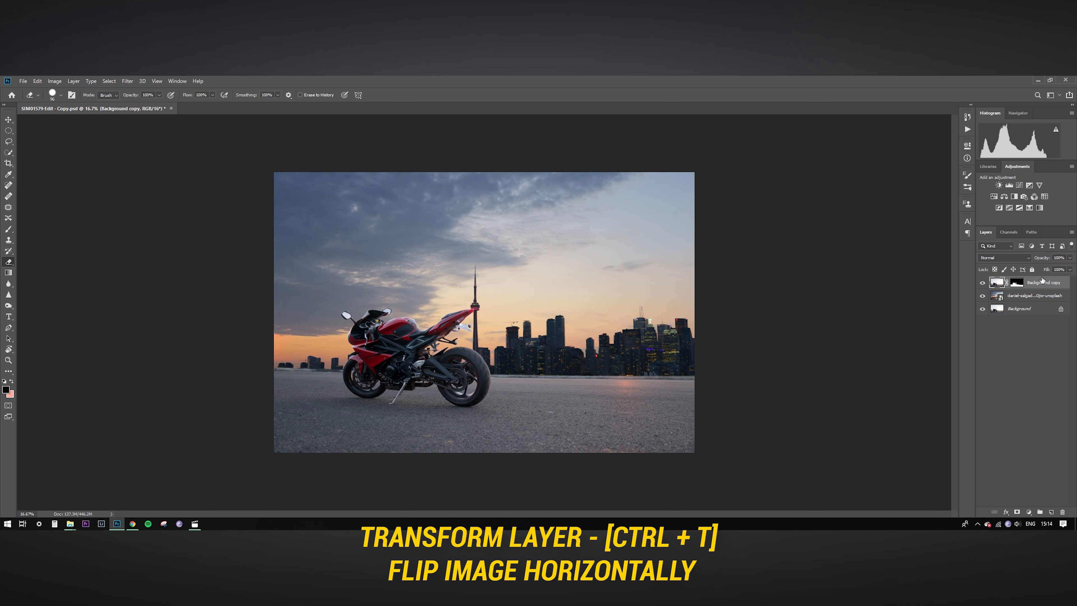
Flip the skyline photo layer horizontally and shift it slightly up and to the right.
click(1016, 297)
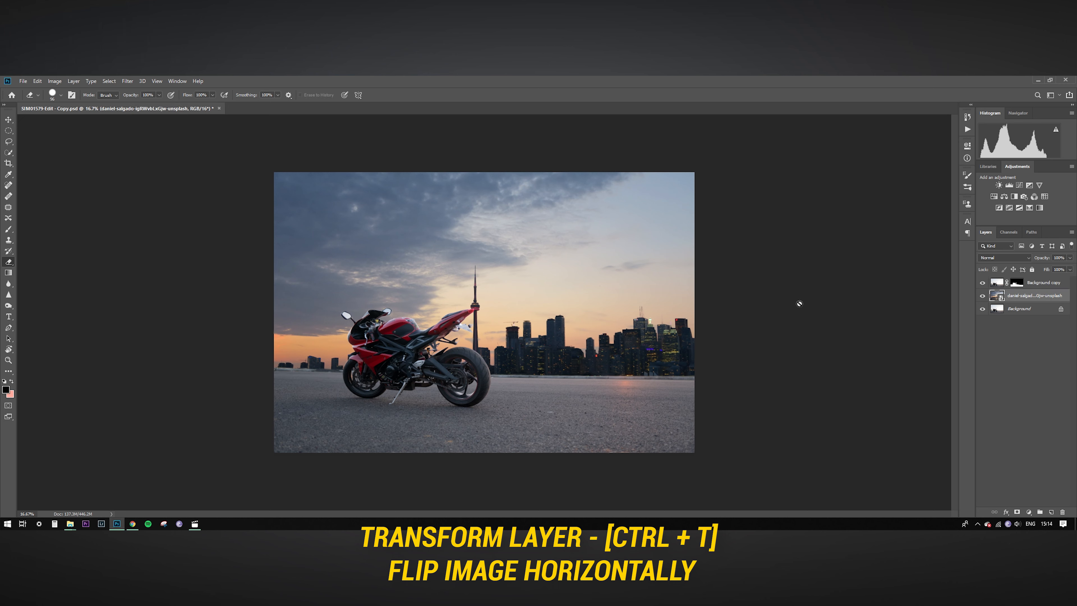
key(ctrl+t)
right_click(491, 230)
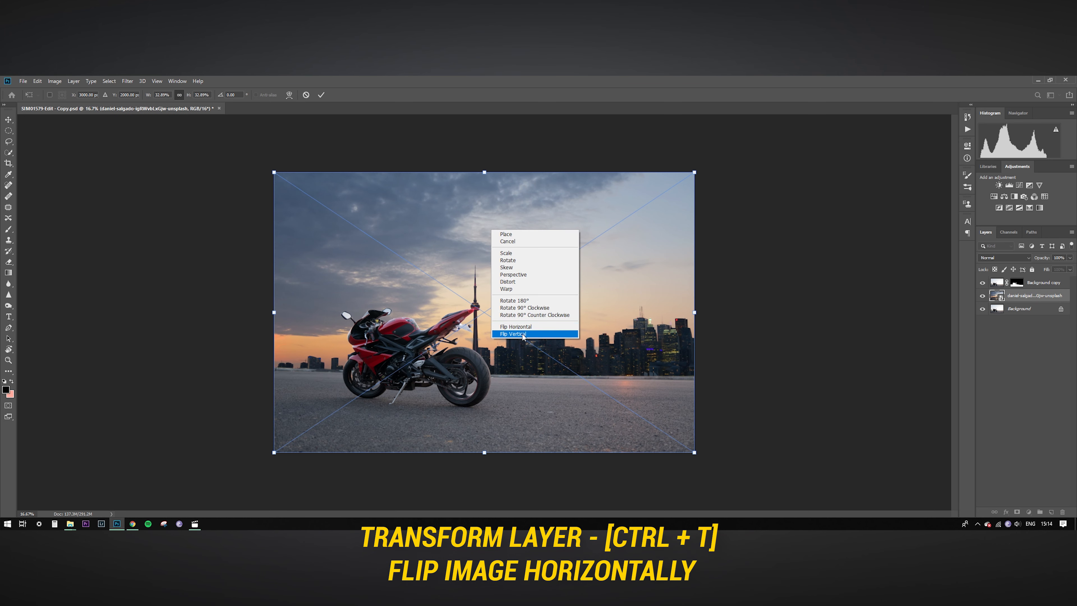
click(526, 327)
drag(519, 320, 525, 311)
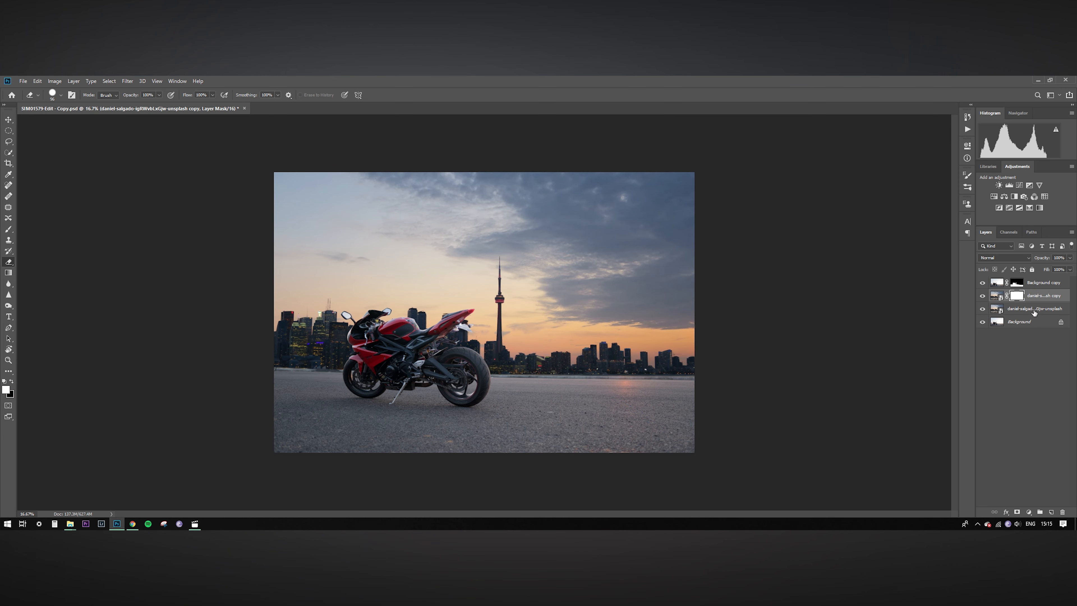
Try a Field Blur on the lower skyline layer with its pin on the tower and a stronger blur amount.
click(1035, 308)
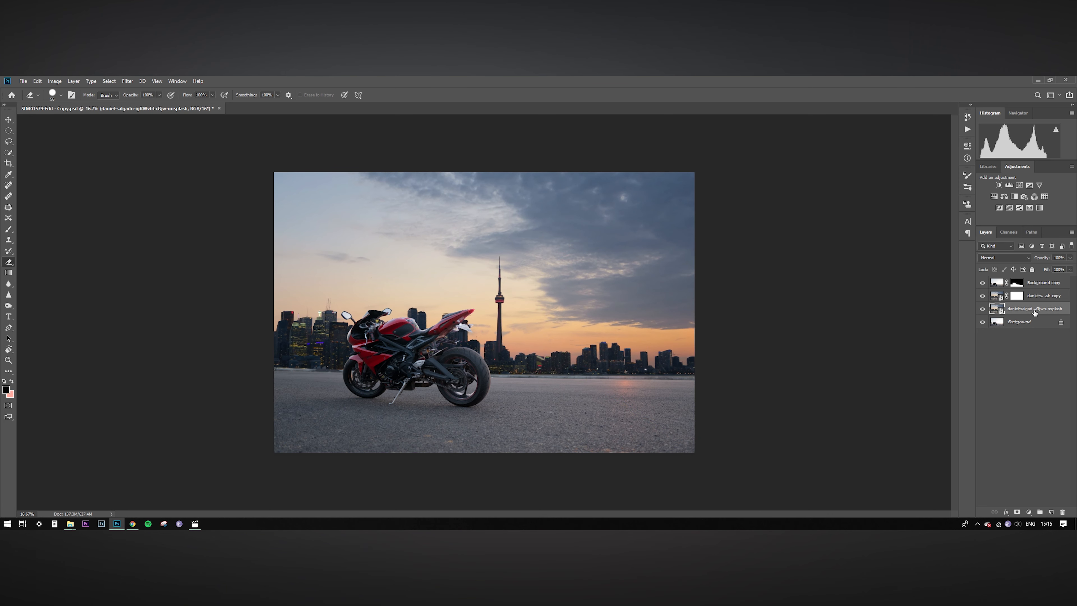
click(128, 81)
mouse_move(191, 183)
click(262, 183)
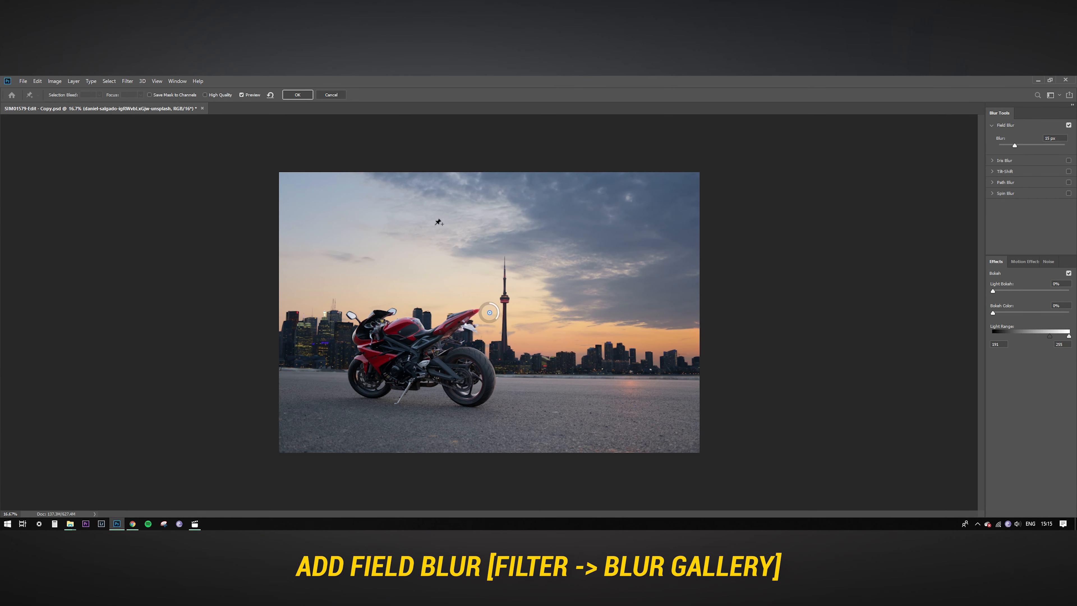
drag(489, 313, 505, 316)
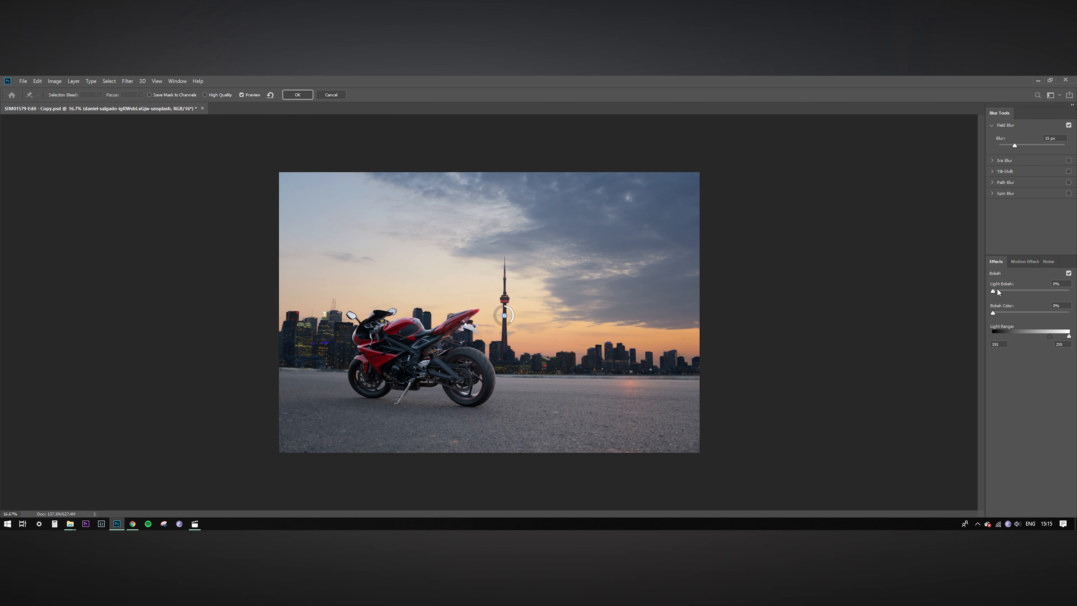
drag(1015, 146, 1022, 148)
key(Return)
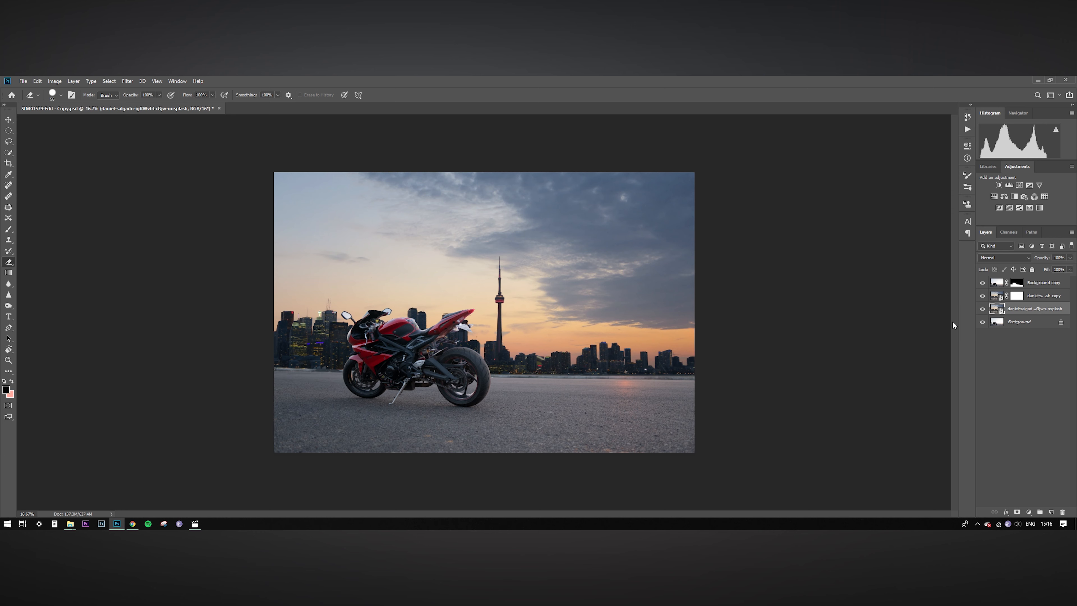
Apply a 14 px Field Blur from the Blur Gallery to the lower skyline layer.
click(128, 82)
mouse_move(170, 184)
click(243, 184)
mouse_move(1015, 146)
mouse_down()
mouse_move(1005, 146)
mouse_move(1015, 149)
mouse_up()
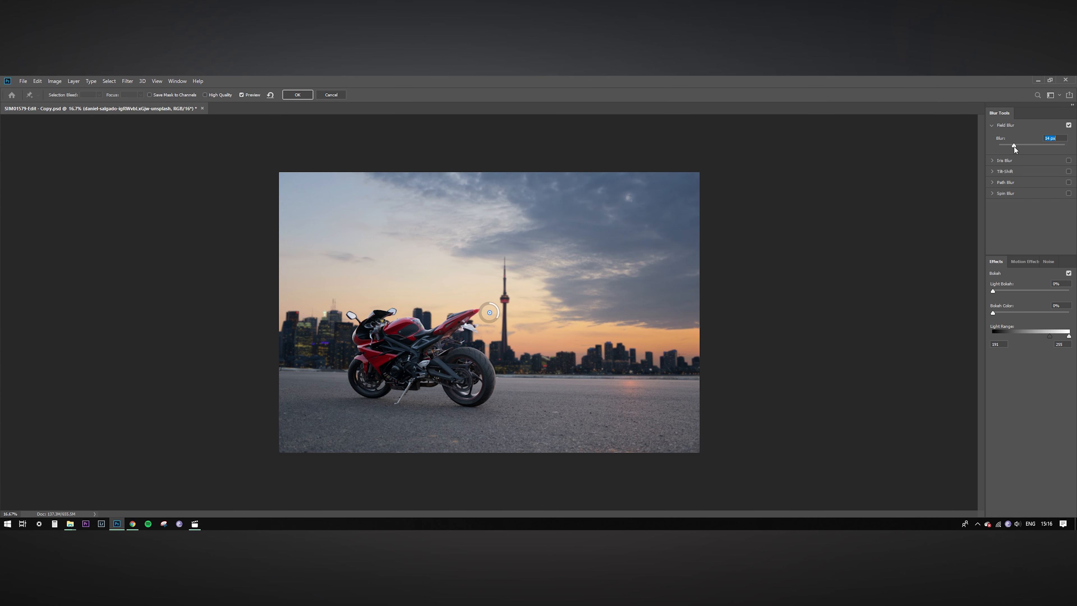
click(298, 95)
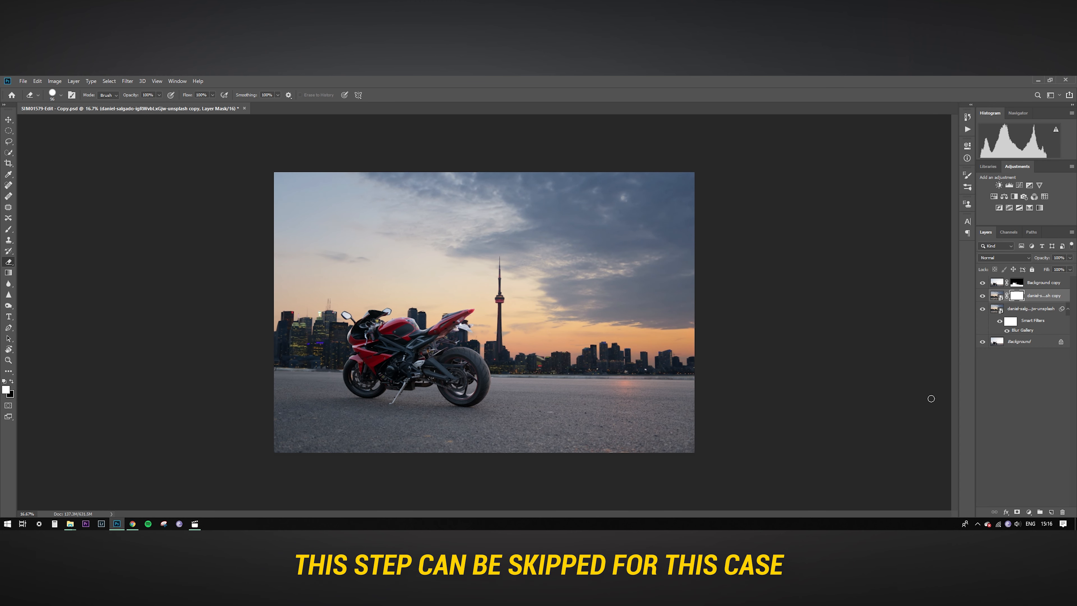
Try a short vertical black-to-transparent gradient on the upper skyline copy's layer mask, just beside the tower.
click(8, 272)
key(x)
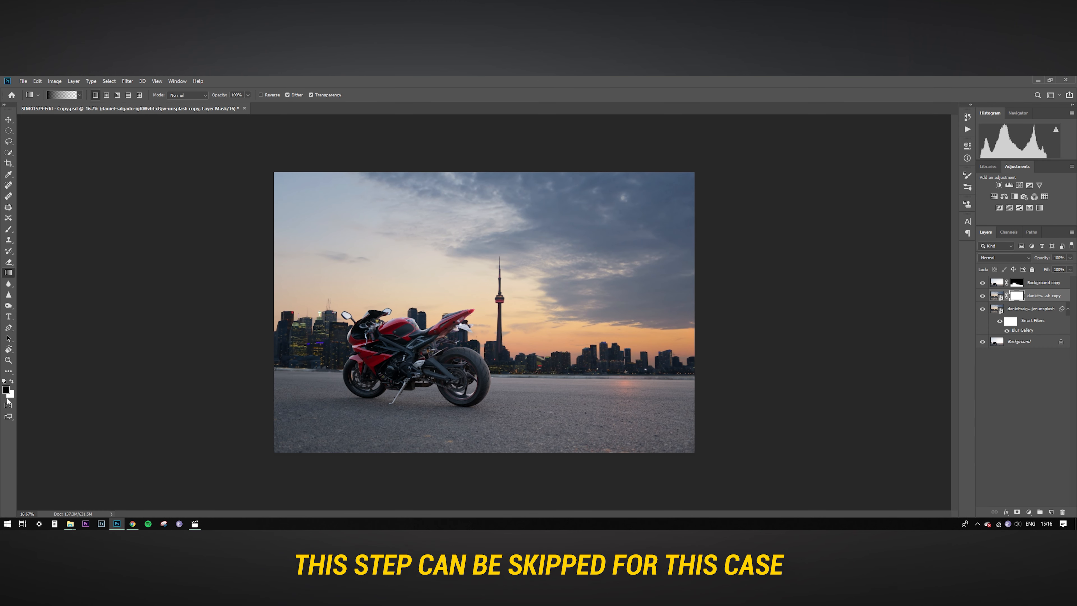
drag(478, 257, 478, 325)
key(ctrl+z)
Invert the layer mask of the upper skyline copy.
key(x)
click(1017, 296)
key(ctrl+i)
key(x)
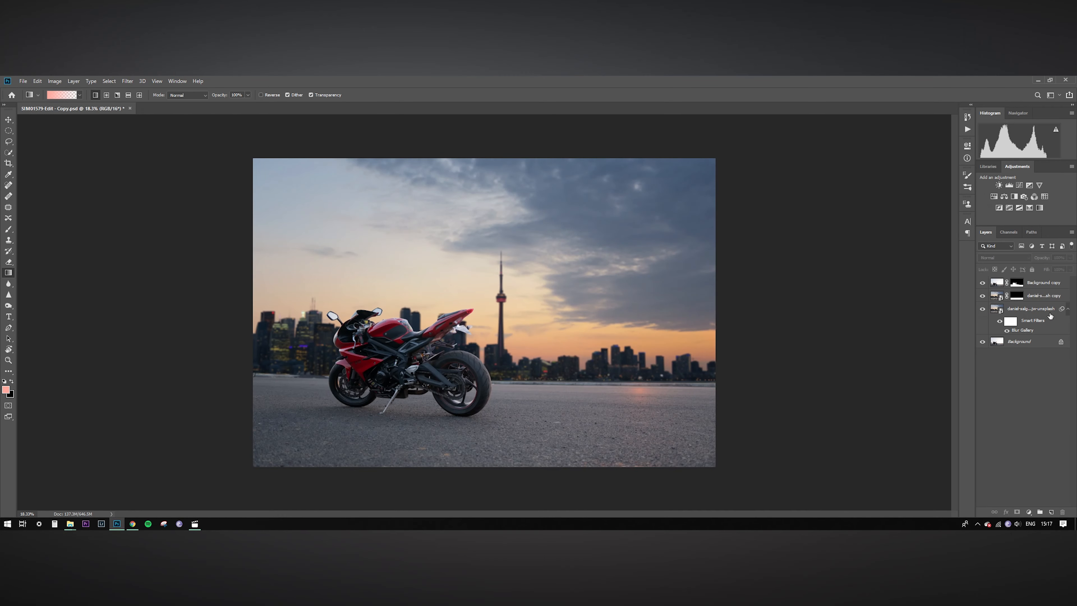
Merge the two skyline layers into one and check the composite by toggling the skyline and Background copy layers.
click(1050, 313)
shift+click(1051, 300)
right_click(1051, 300)
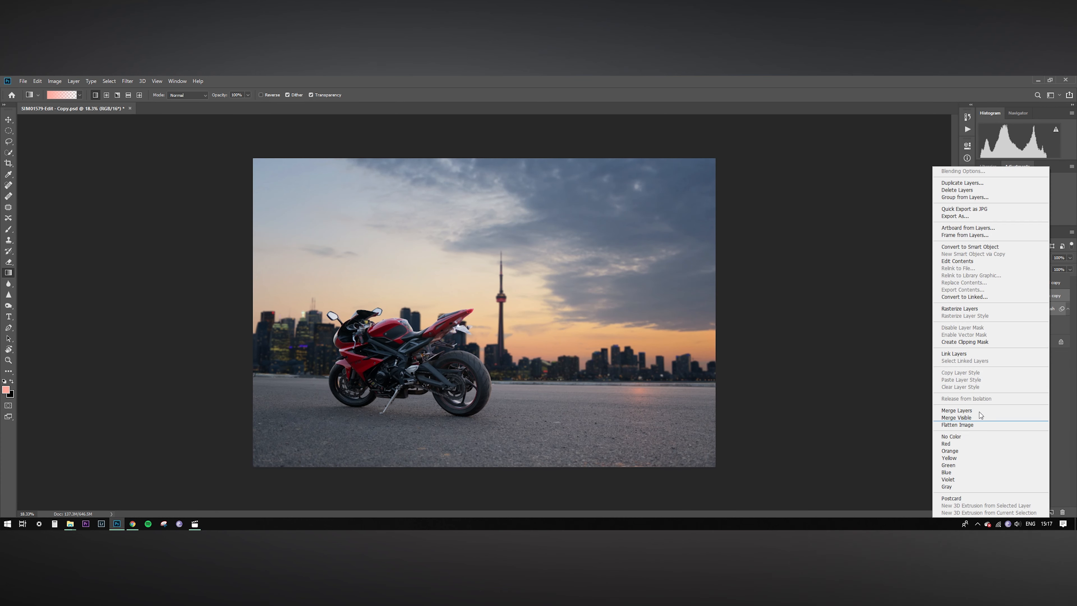
click(967, 410)
click(982, 296)
click(983, 296)
click(982, 283)
click(982, 282)
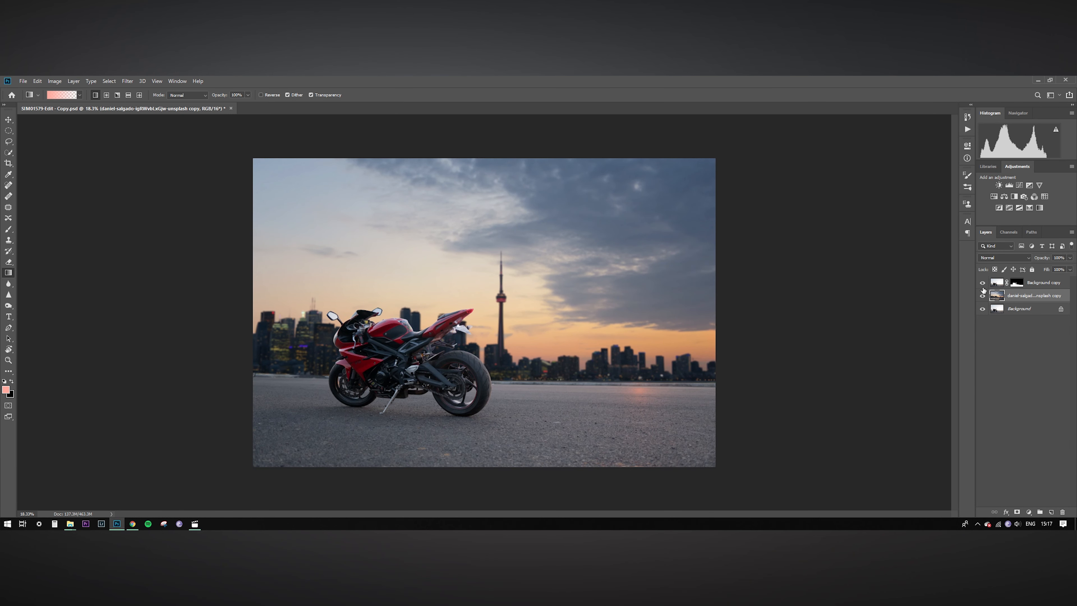
Duplicate the Background copy layer, hide the original and move it below the merged skyline layer.
click(1044, 284)
right_click(1052, 284)
click(1061, 285)
key(ctrl+j)
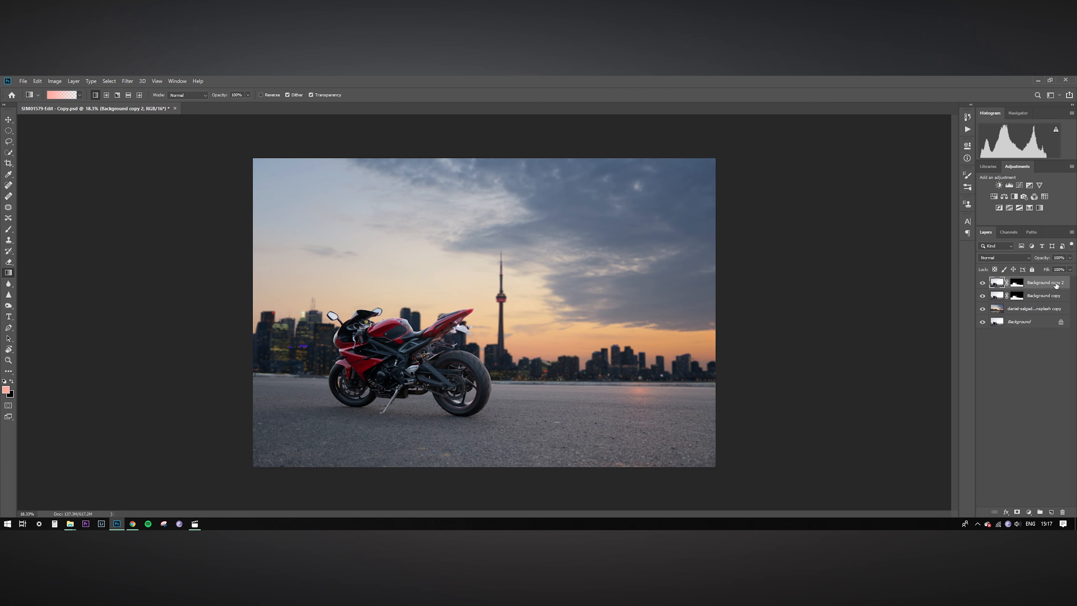
click(983, 297)
mouse_move(1048, 297)
mouse_down()
mouse_move(1048, 328)
mouse_move(1047, 318)
mouse_up()
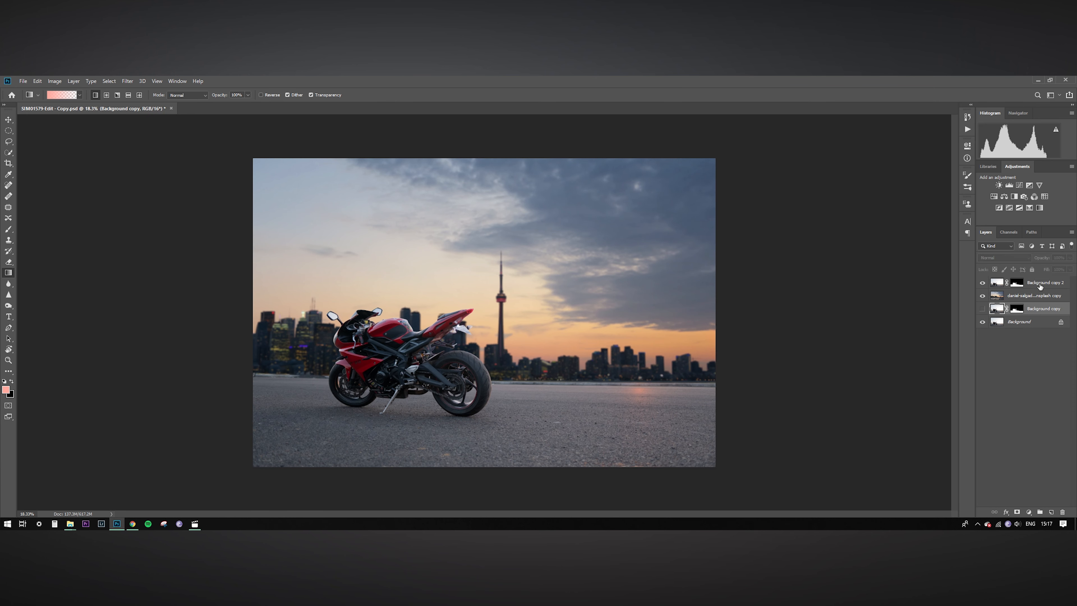
Convert the Background copy 2 layer to a smart object and rasterize it so its mask is applied.
right_click(1045, 283)
click(975, 278)
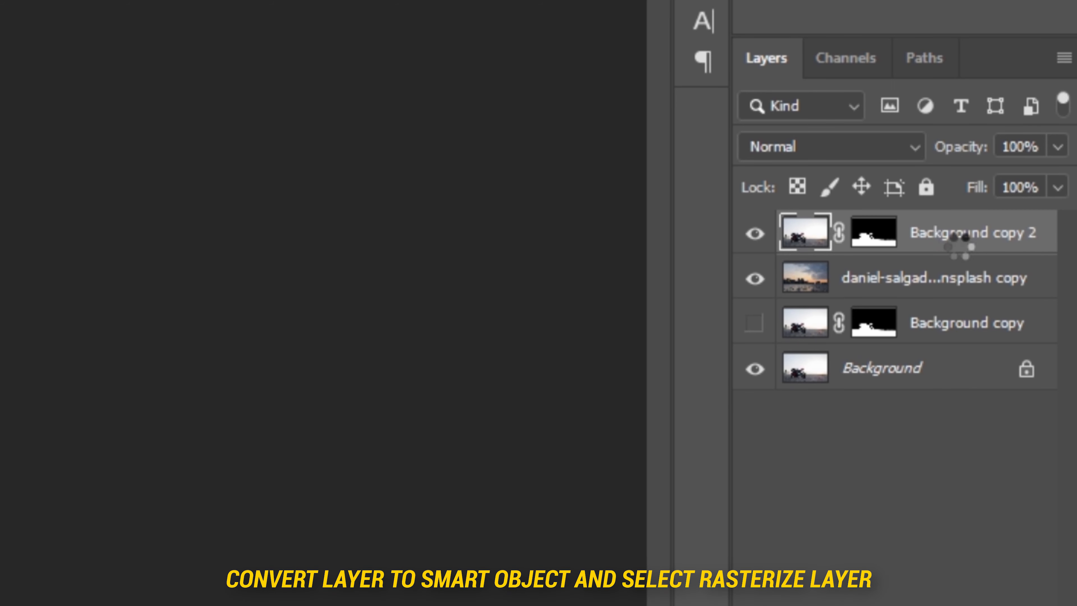
right_click(907, 240)
click(739, 321)
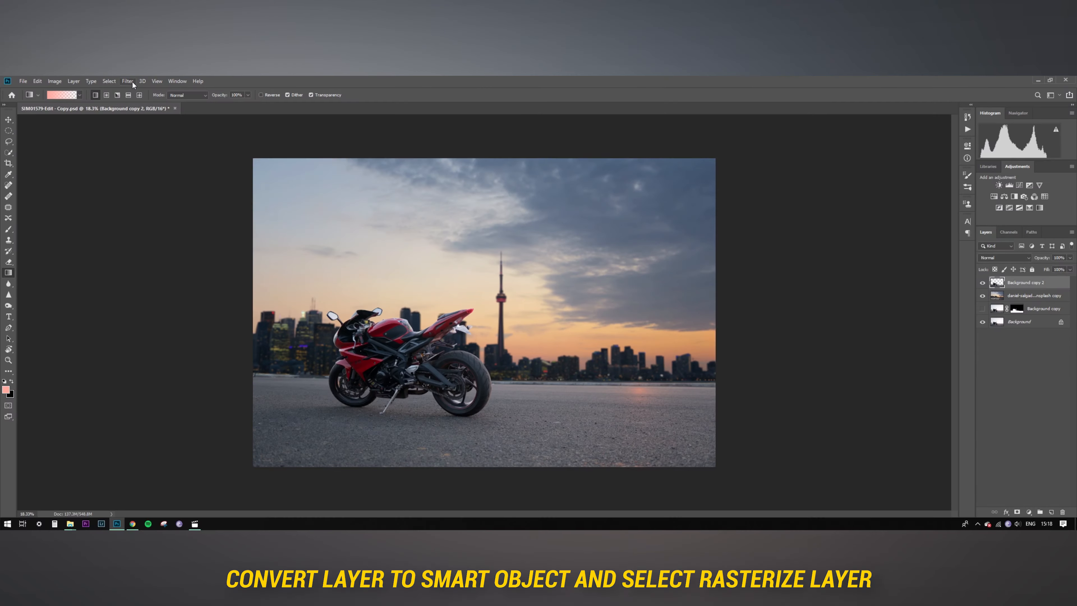
Open the Camera Raw Filter on the Background copy 2 layer and set Contrast to +24 and Whites to +34.
click(132, 81)
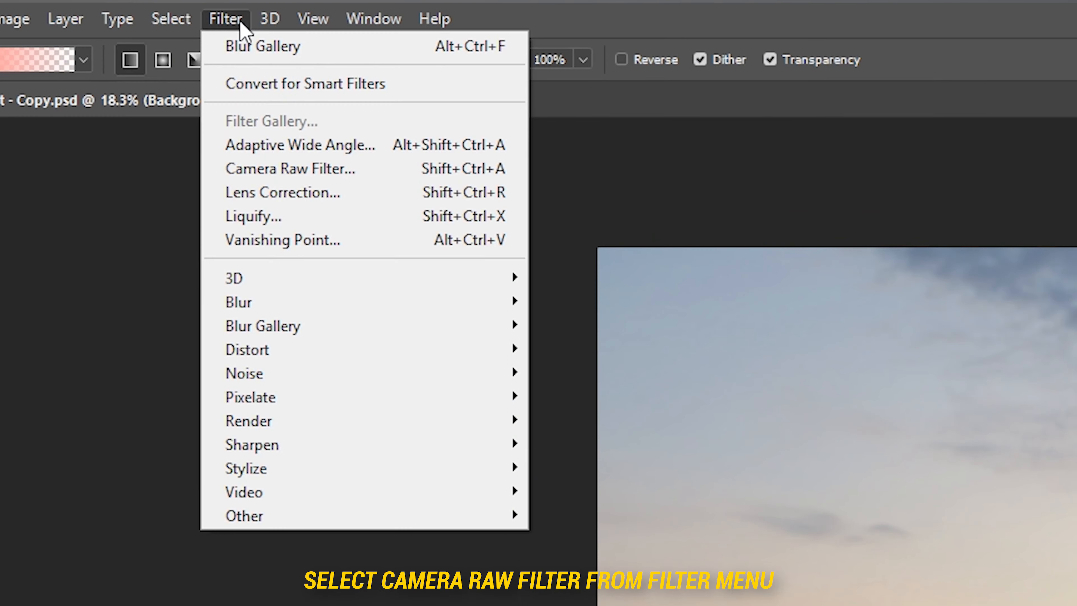
click(269, 176)
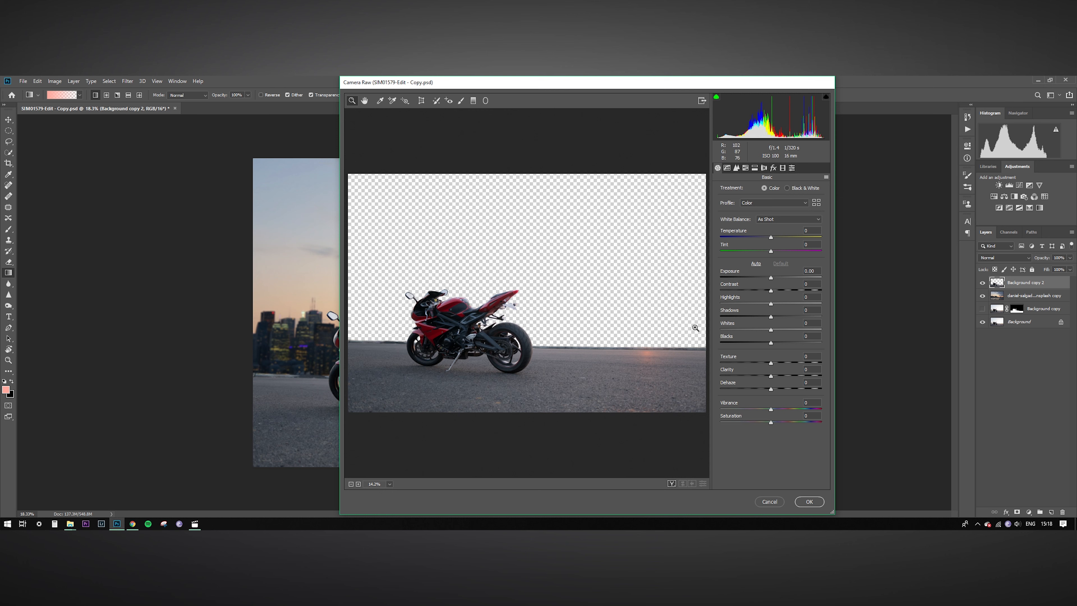
drag(772, 290, 783, 291)
drag(771, 330, 788, 330)
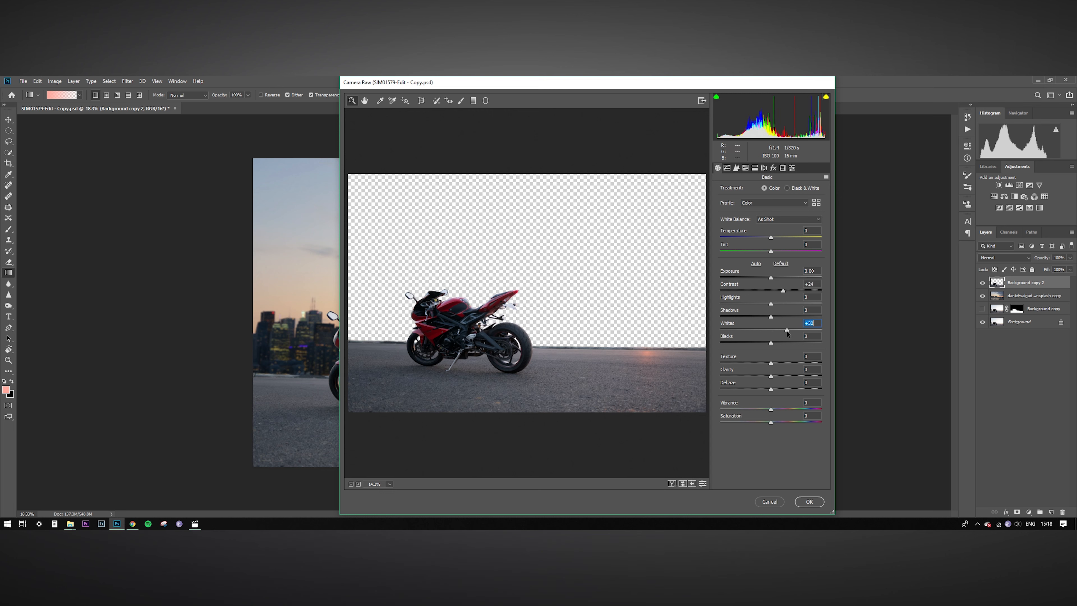
Adjust the foreground's individual colours in the Camera Raw HSL adjustments, working through hue, saturation and luminance.
click(746, 167)
click(751, 190)
click(787, 190)
drag(771, 220, 779, 249)
click(752, 190)
click(787, 190)
click(752, 190)
drag(771, 318, 825, 325)
click(723, 190)
click(787, 190)
click(717, 167)
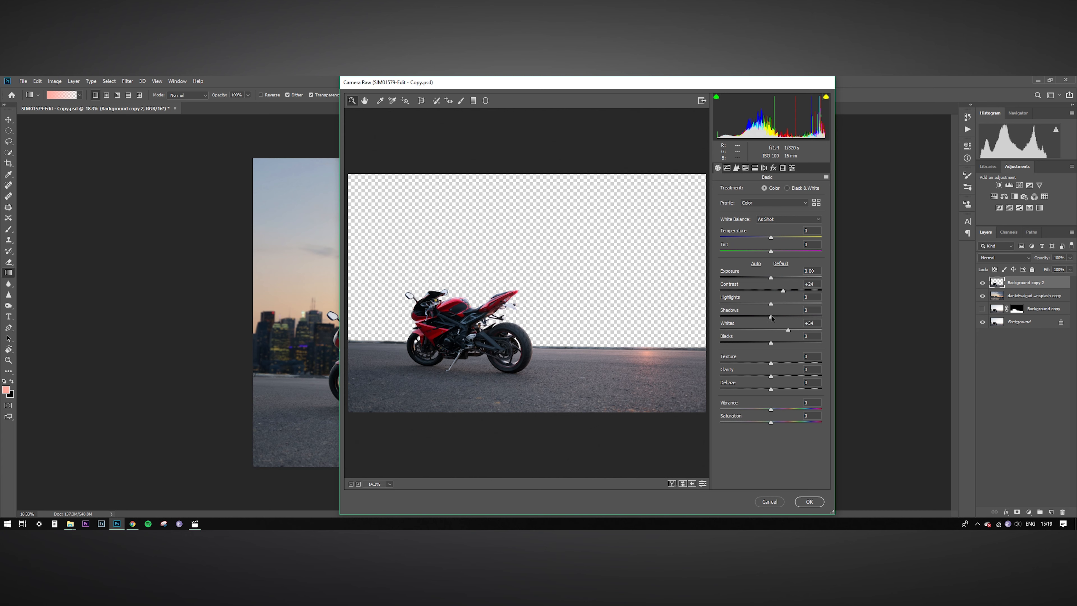
Fine-tune and apply the foreground's basic tone and clarity in Camera Raw, and compare the result by toggling the layer.
drag(783, 290, 779, 304)
drag(770, 389, 779, 376)
click(810, 502)
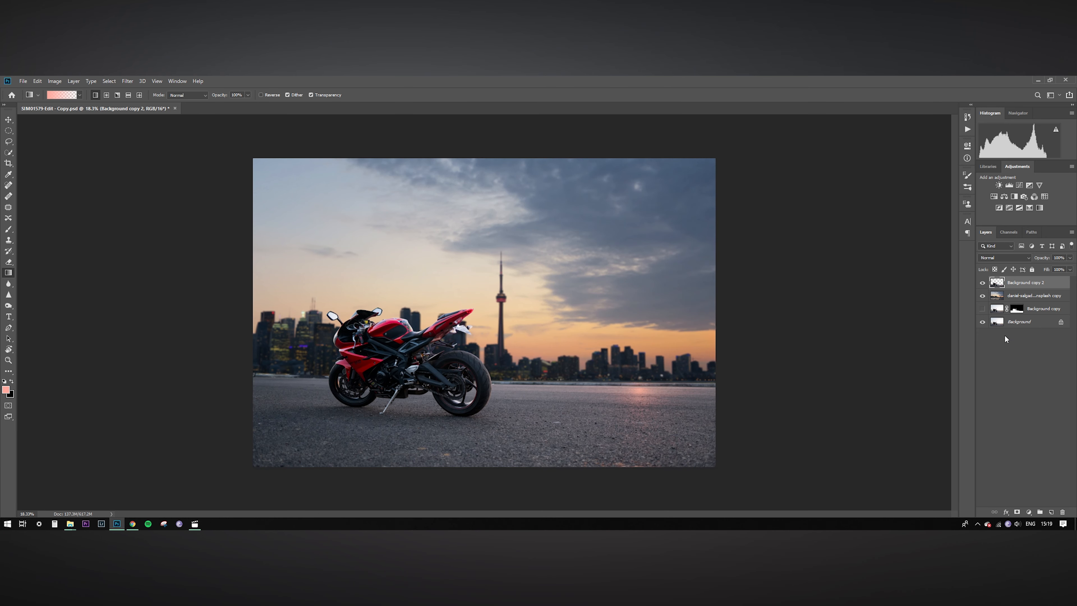
click(983, 284)
click(983, 284)
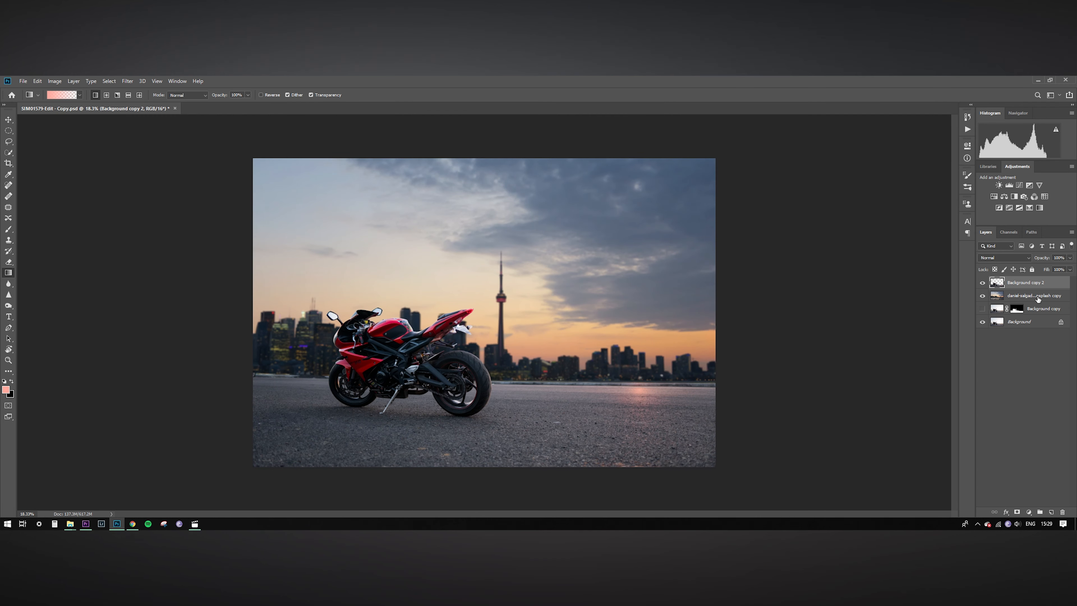
Adjust the skyline layer in Camera Raw: Temperature +8, Contrast +18, Highlights -56, Shadows -10, Clarity +3 and Vibrance +13.
key(ctrl+shift+a)
drag(749, 251, 753, 251)
drag(749, 304, 721, 321)
drag(749, 390, 757, 427)
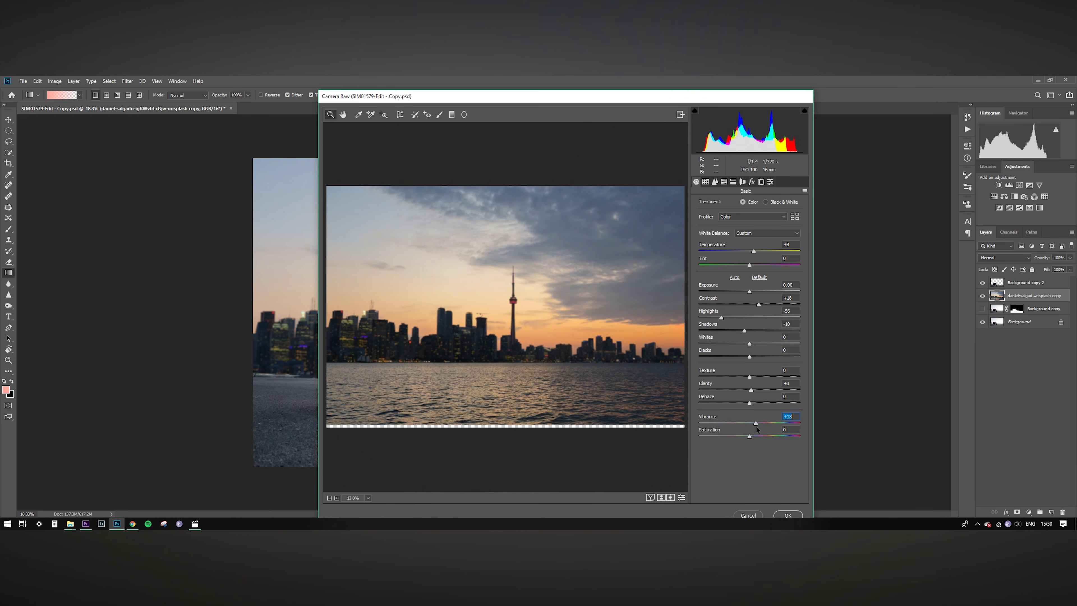
Shift the skyline's colour hues in the Camera Raw HSL adjustments and apply the filter.
click(706, 182)
click(724, 182)
mouse_move(750, 249)
mouse_down()
mouse_move(729, 250)
mouse_move(748, 250)
mouse_up()
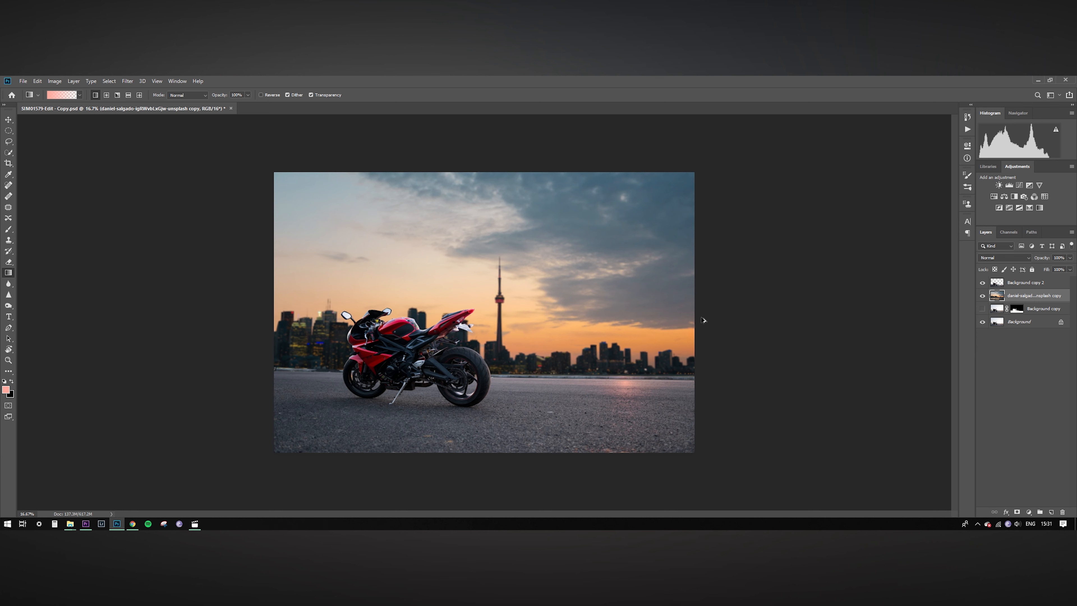
Examine the edge between road and skyline and the motorcycle's outline at close range across the image.
scroll(787, 400, up, 20)
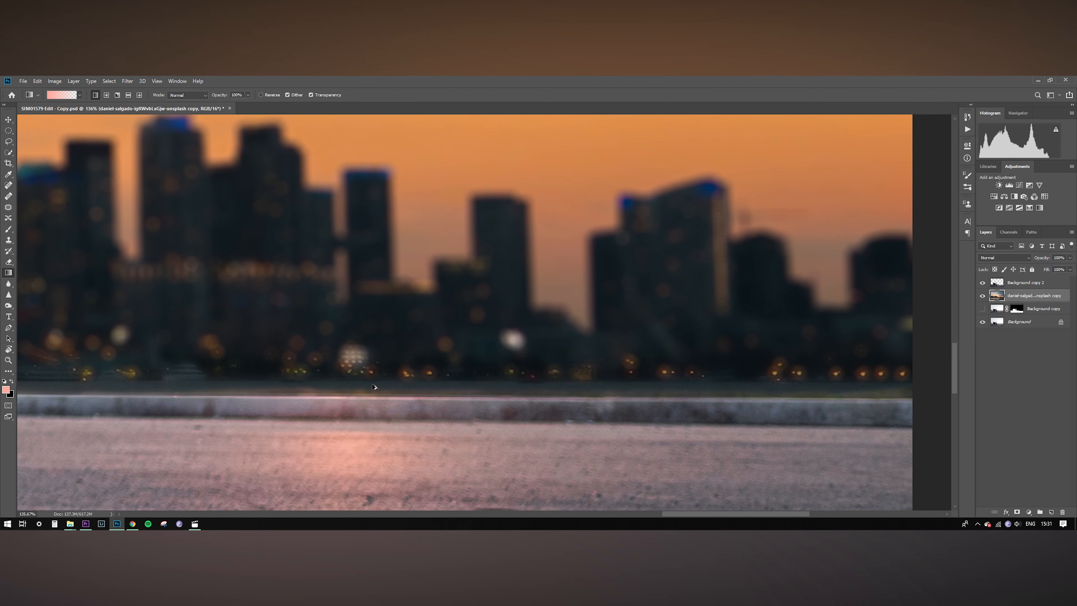
scroll(574, 380, down, 18)
scroll(166, 363, up, 10)
drag(75, 380, 471, 385)
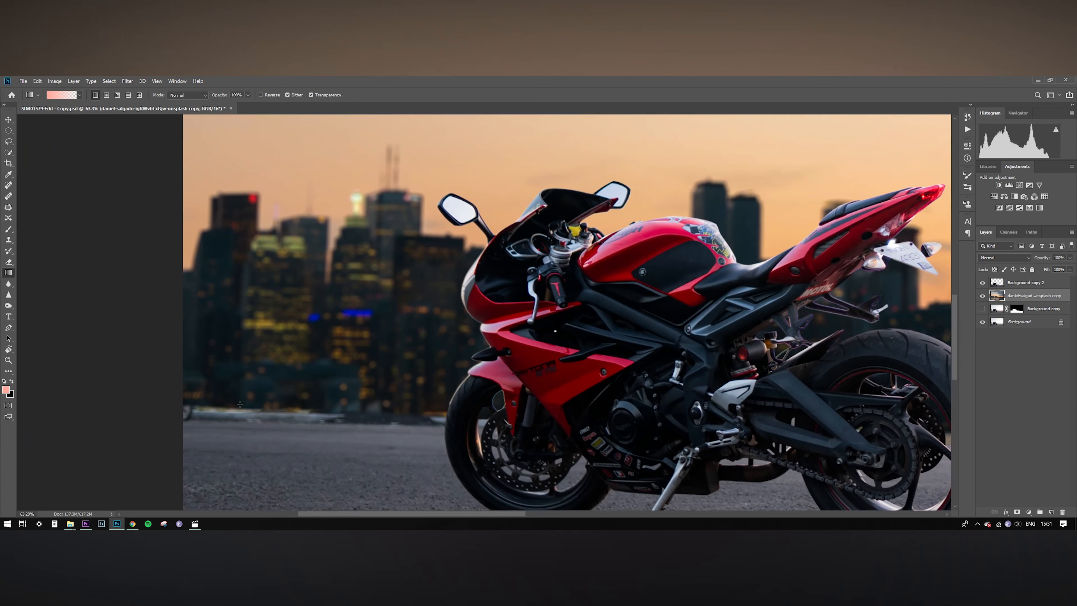
scroll(422, 412, down, 8)
scroll(308, 380, up, 2)
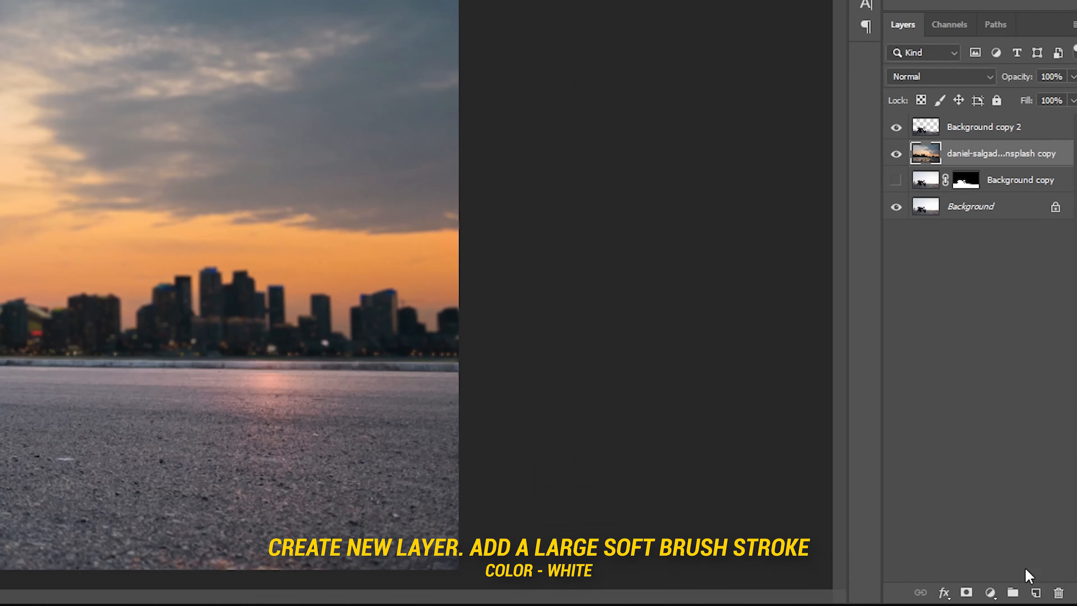
Create a new layer above all others and paint one large, soft white brush stroke across the horizon.
click(1051, 512)
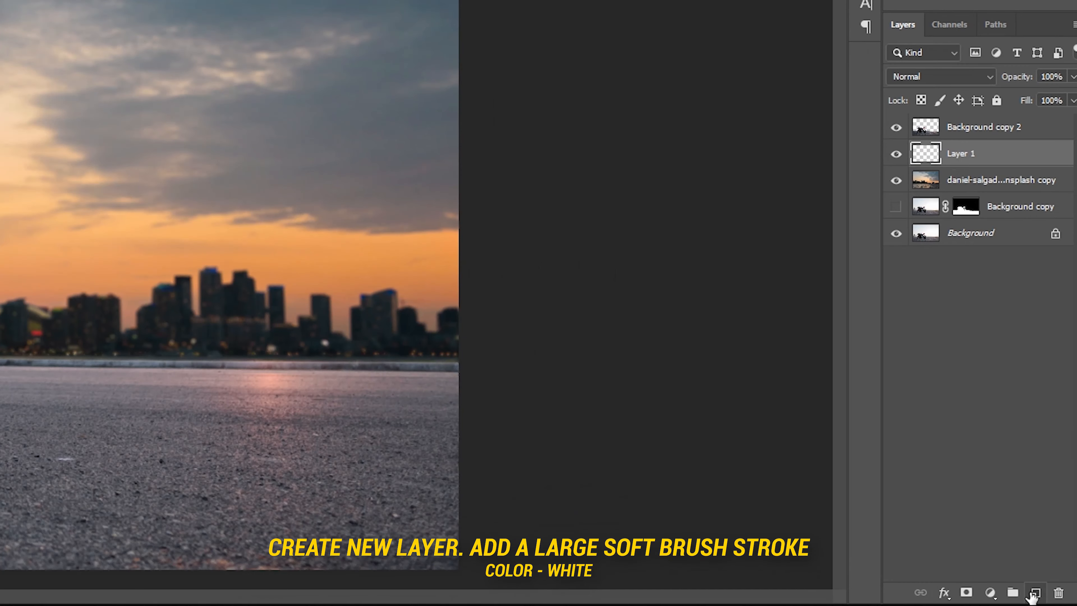
click(61, 95)
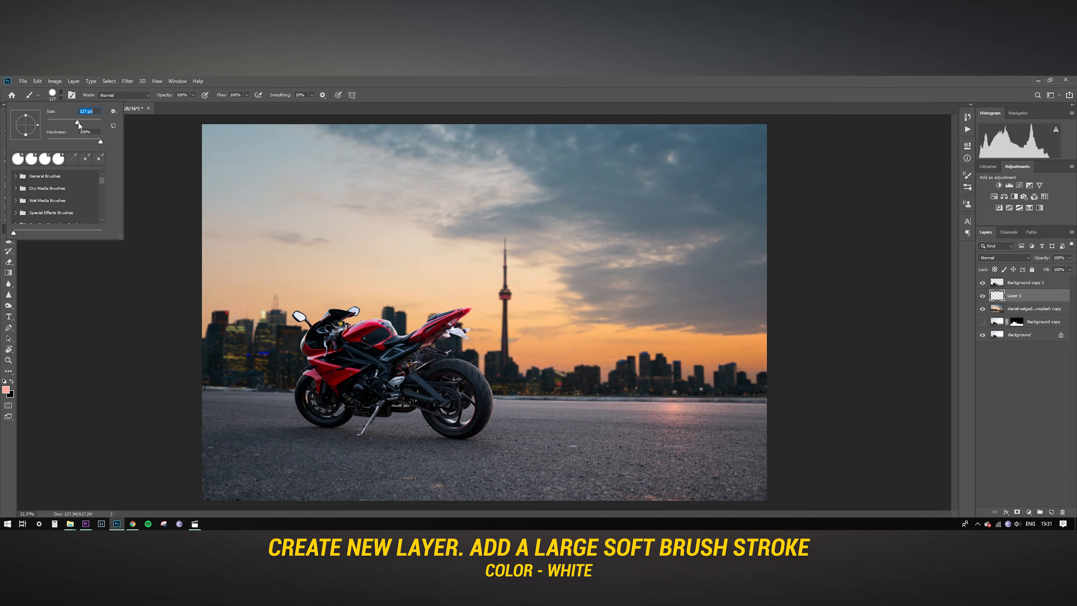
drag(253, 392, 265, 404)
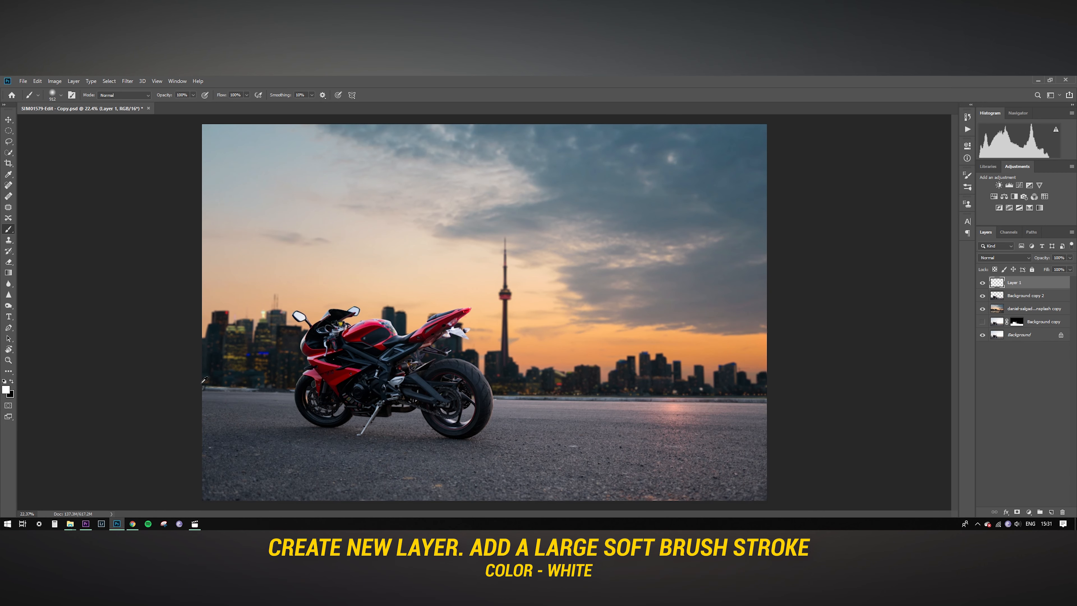
mouse_move(237, 395)
mouse_down()
mouse_move(223, 382)
mouse_move(802, 369)
mouse_up()
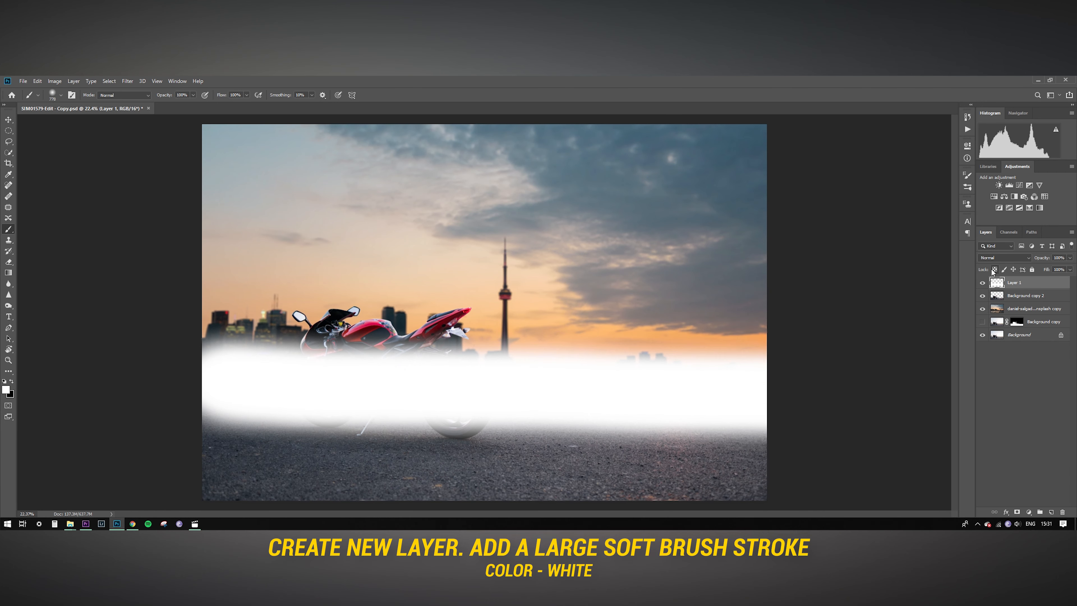
Set the white stroke layer's blending mode to Soft Light and reposition the stroke along the horizon with Free Transform.
click(1023, 257)
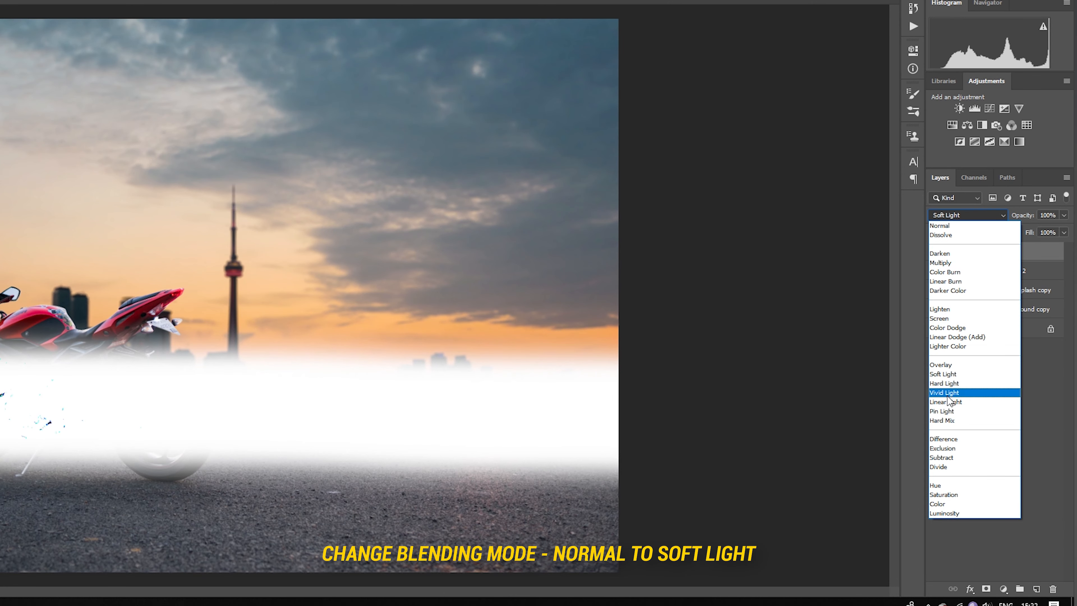
click(943, 374)
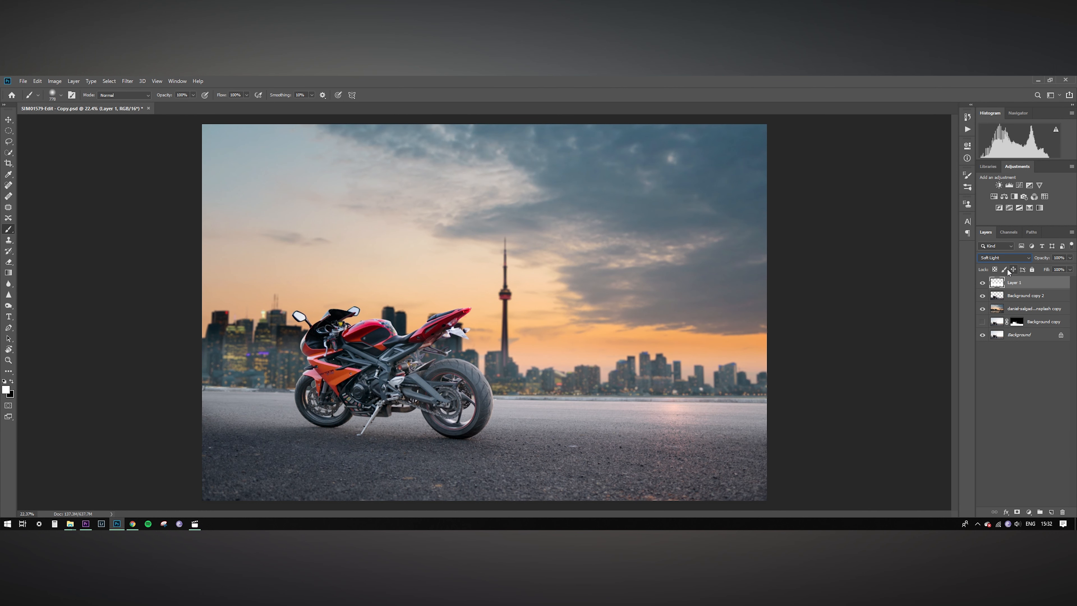
key(ctrl+t)
drag(577, 379, 576, 397)
key(Return)
key(b)
Load the Background copy 2 layer's outline as a selection and delete the white stroke inside it from Layer 1.
drag(1020, 282, 1035, 302)
key(ctrl+z)
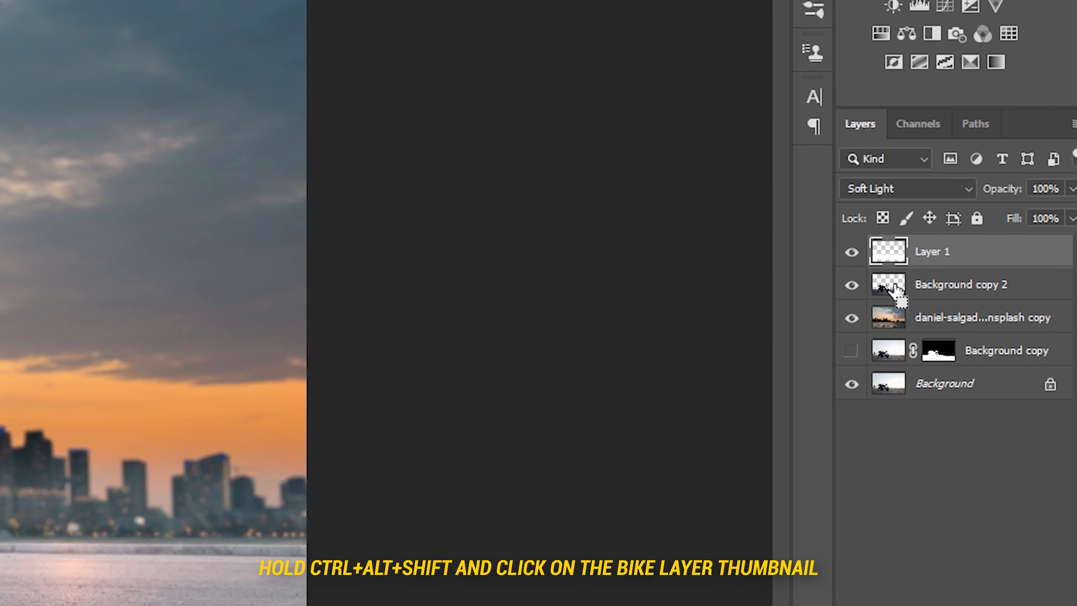
ctrl+alt+shift+click(999, 296)
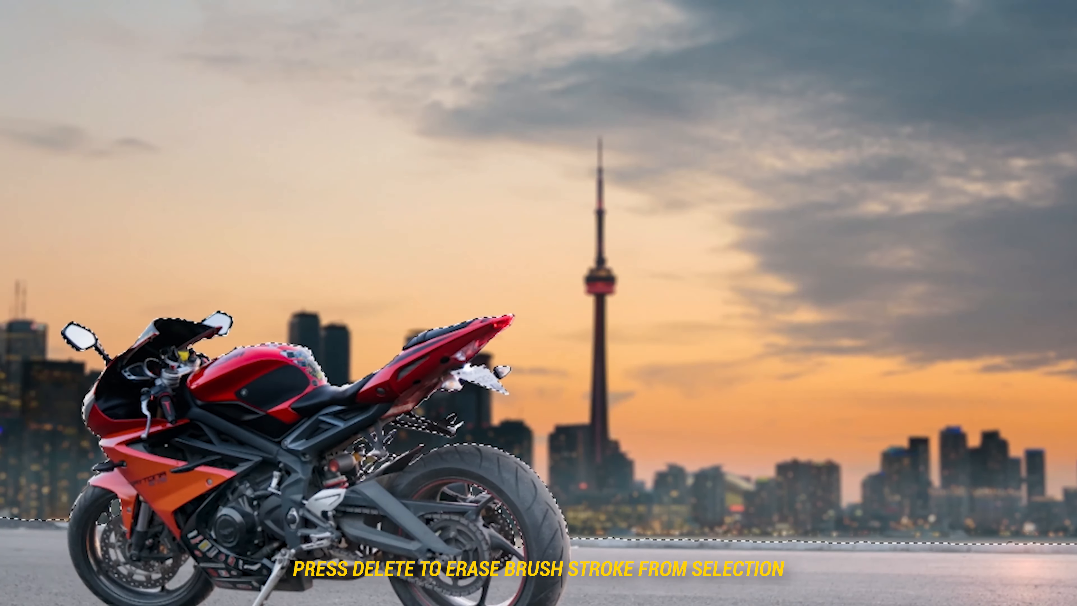
key(Delete)
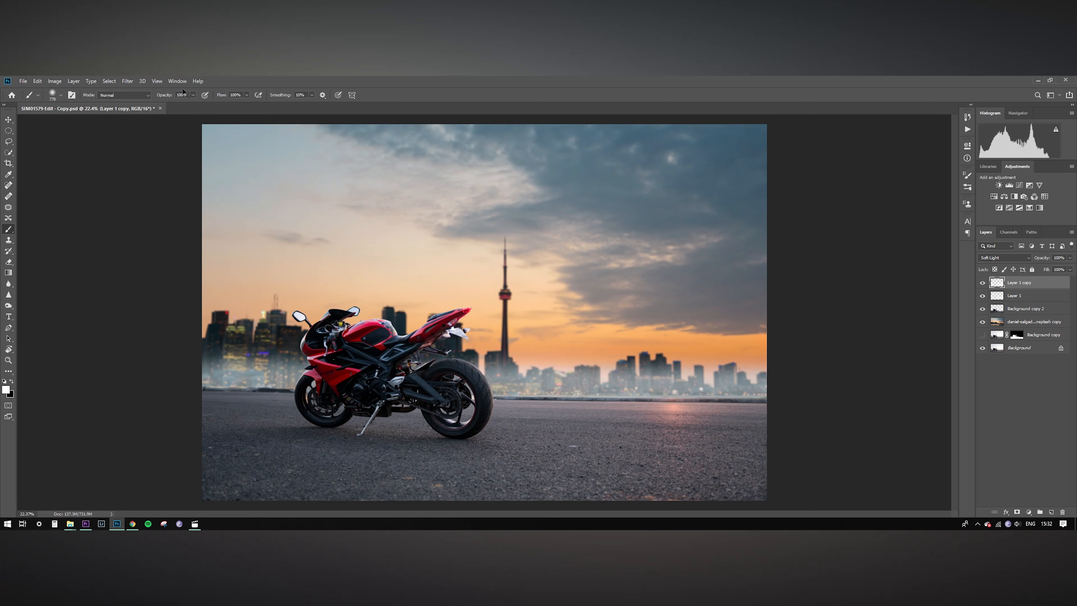
Apply Gaussian Blur to the copied stroke layer and lower its opacity to 35%.
click(128, 80)
mouse_move(170, 171)
click(250, 213)
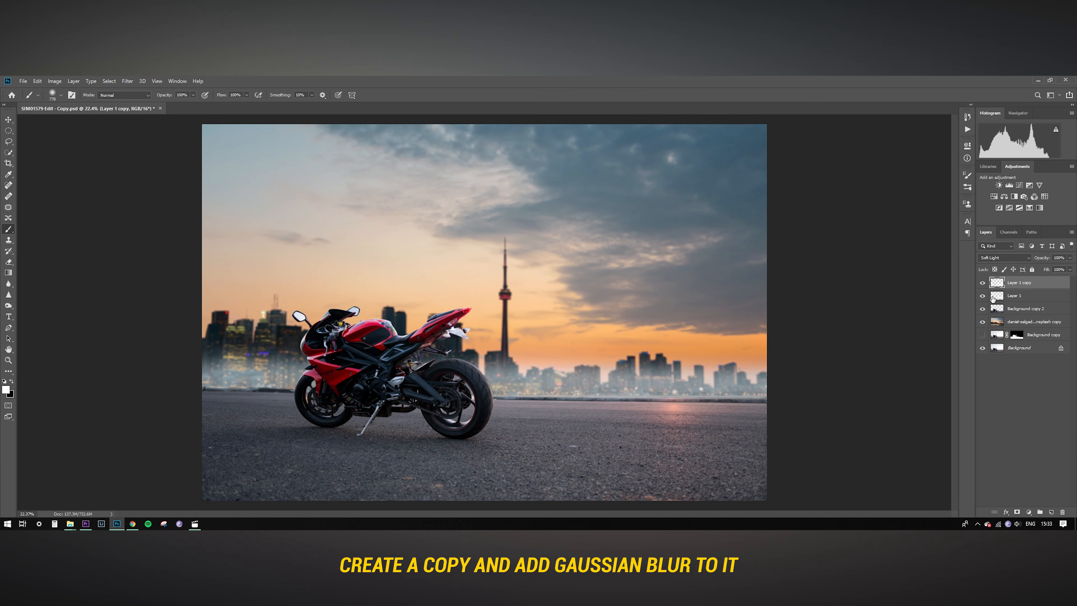
click(1070, 258)
drag(1069, 269, 1040, 270)
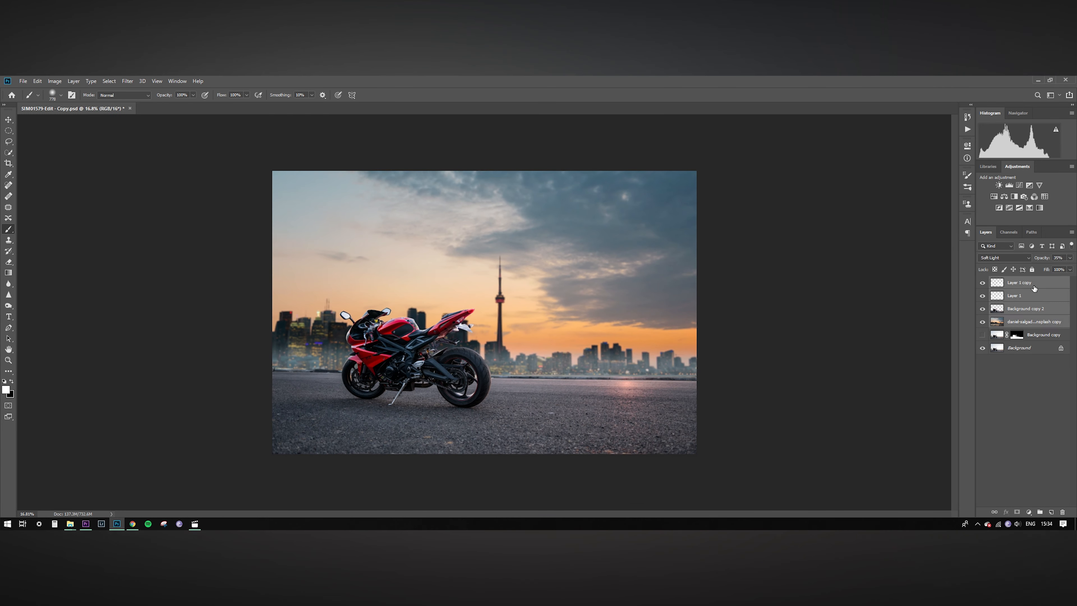
Merge a copy of the composite layers into one layer named Final, keeping the originals in a hidden group.
right_click(1021, 293)
click(957, 450)
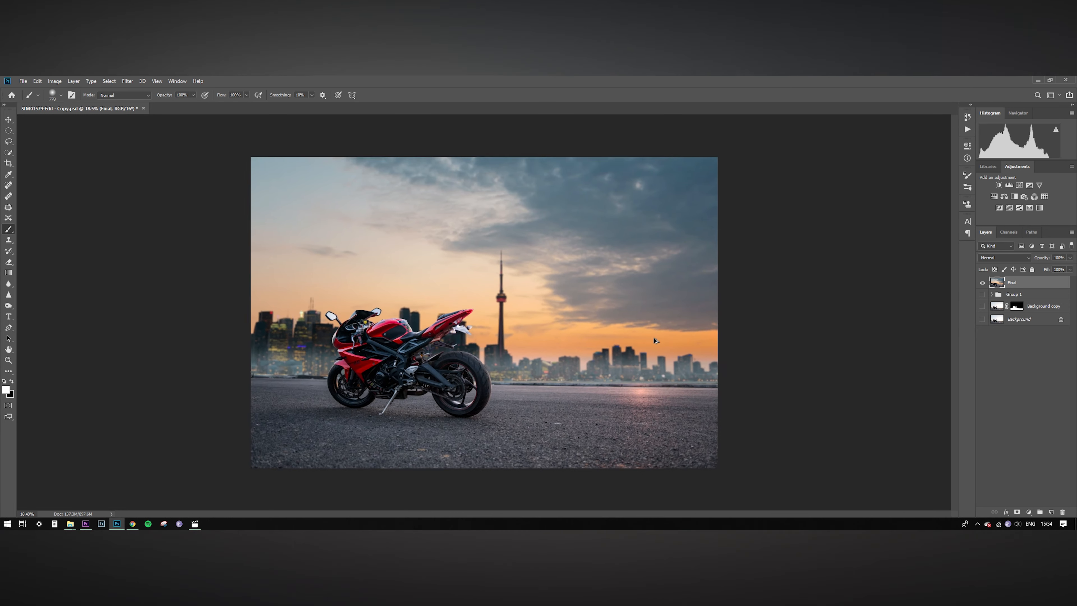
scroll(656, 341, down, 1)
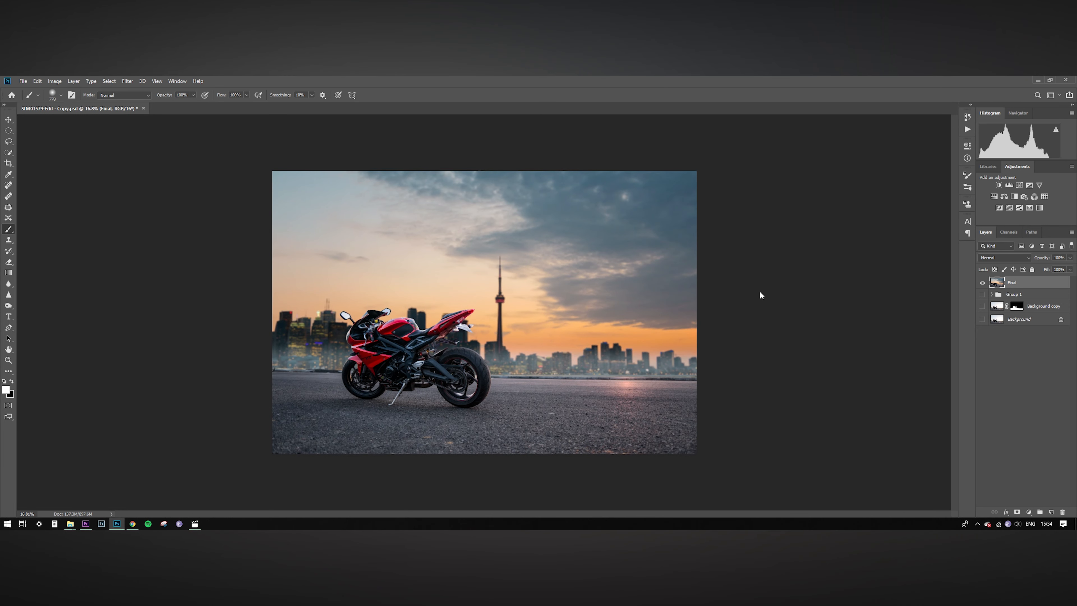
Add Curves and Hue/Saturation adjustment layers above the Final layer and adjust the hue by colour range.
click(1019, 186)
key(z)
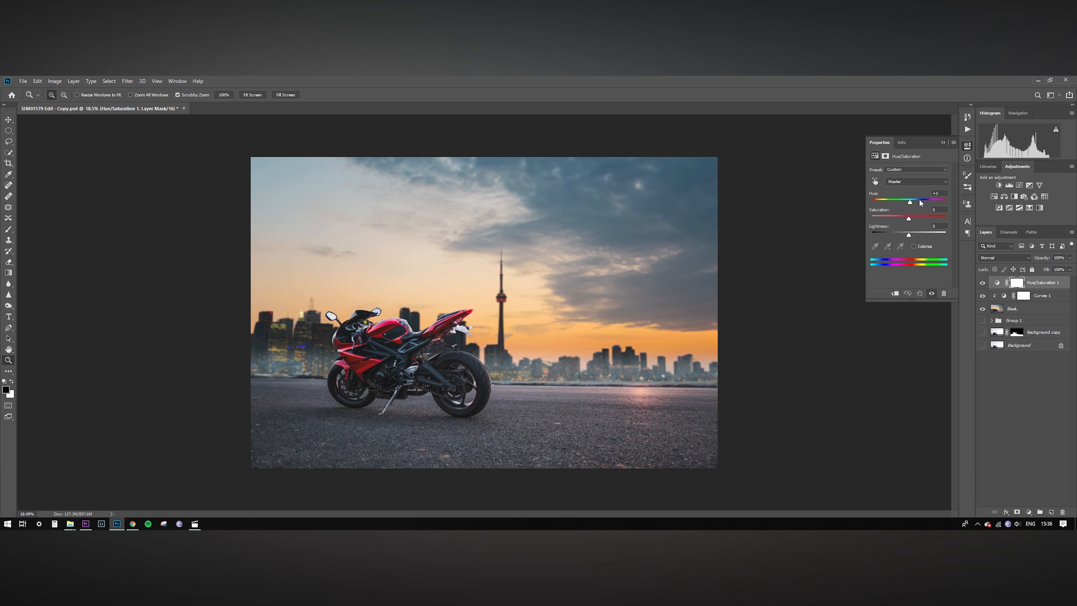
click(916, 182)
click(906, 204)
click(916, 181)
click(907, 190)
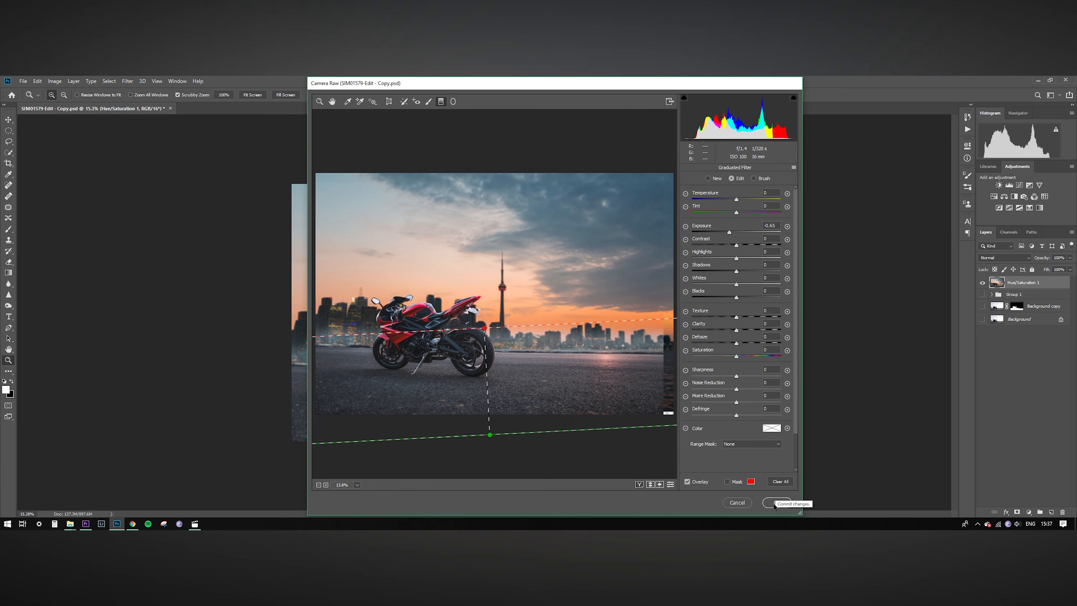
Apply the Camera Raw graduated filter that darkens the road from below with Exposure -0.65.
click(775, 506)
scroll(636, 361, up, 2)
scroll(593, 331, down, 1)
Reopen Camera Raw and add a radial filter over the sun's reflection with Temperature +31, Exposure +2.65, Blacks -41, Clarity -12 and Dehaze -43.
click(127, 81)
click(147, 127)
click(453, 101)
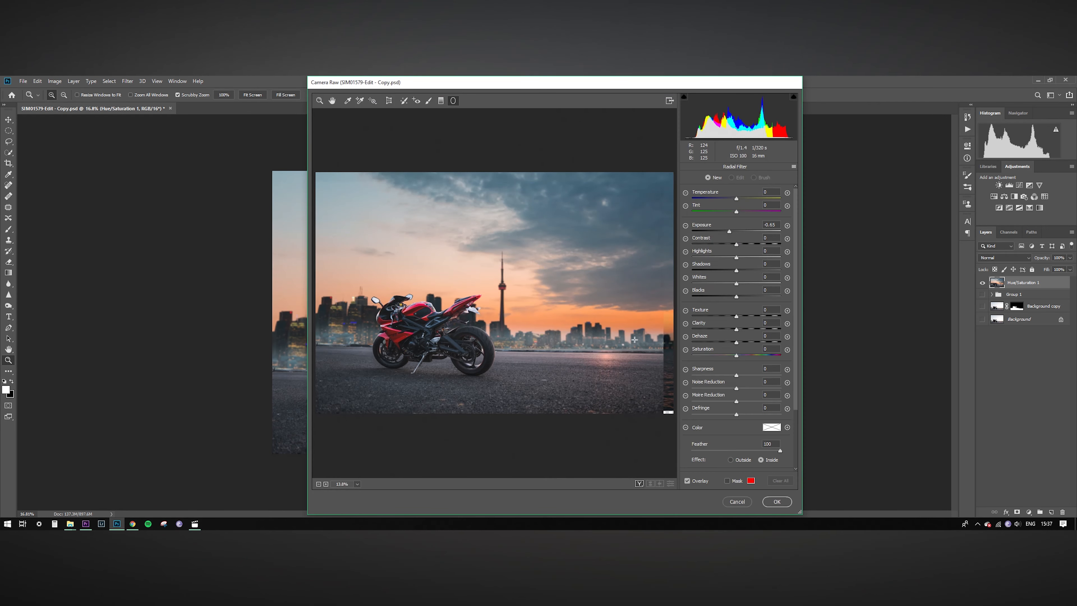
drag(610, 371, 607, 368)
drag(736, 231, 766, 232)
mouse_move(737, 342)
mouse_down()
mouse_move(698, 344)
mouse_move(717, 343)
mouse_up()
drag(737, 330, 731, 329)
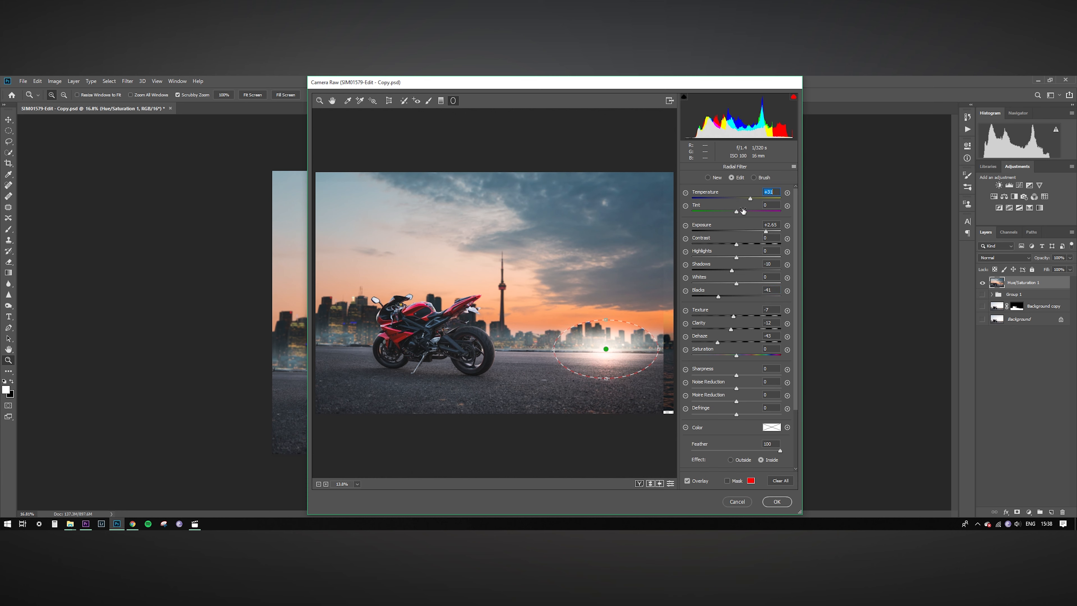
Set the radial filter's Tint to +55 and give it an orange colour.
drag(736, 212, 760, 212)
click(771, 427)
drag(456, 230, 447, 225)
click(621, 216)
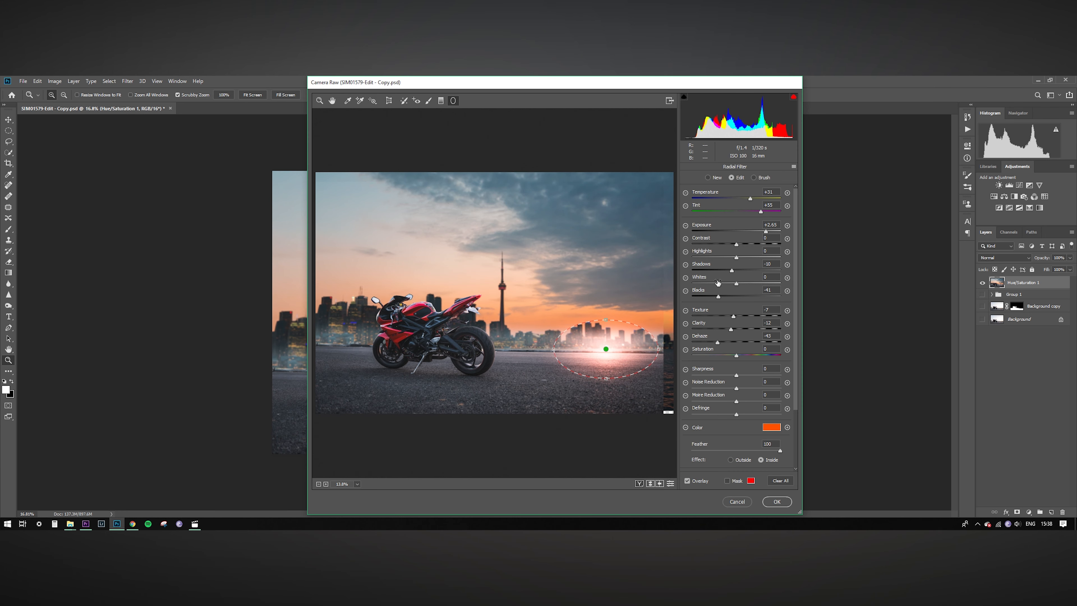